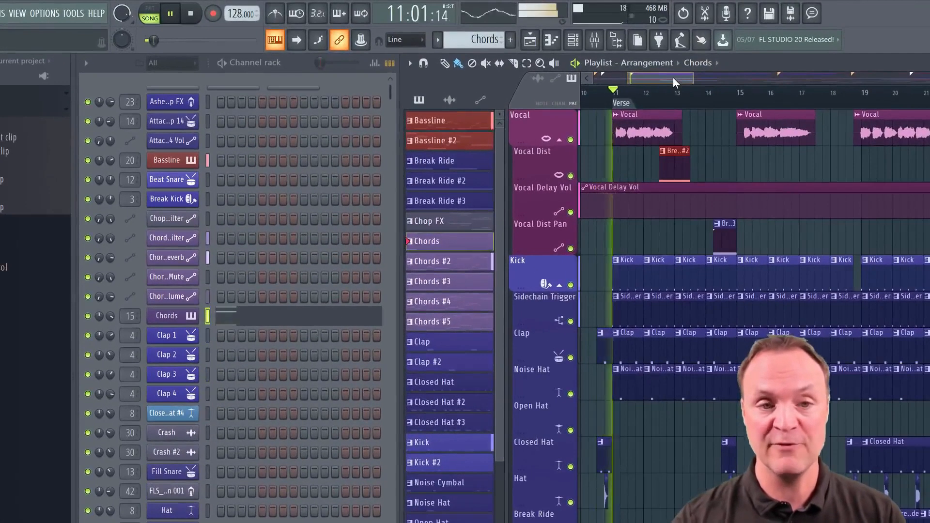
Place the Break Ride pattern on the Vocal Dist Pan track just before bar 11, ahead of the Verse marker
{"action": "left_click_drag", "start_coordinate": [673, 78], "coordinate": [664, 97]}
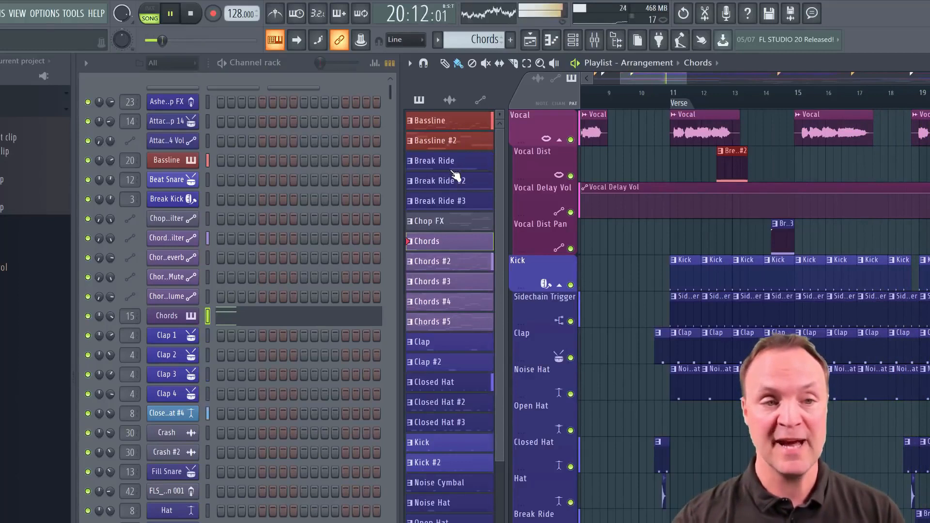
{"action": "left_click_drag", "start_coordinate": [441, 163], "coordinate": [663, 228]}
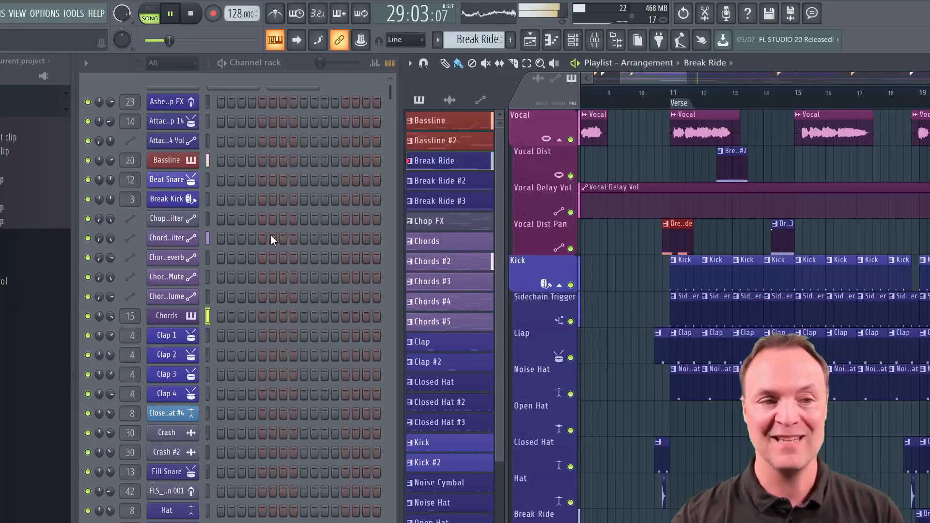
Make Chords the active pattern and stop the song playback
{"action": "left_click", "coordinate": [436, 43]}
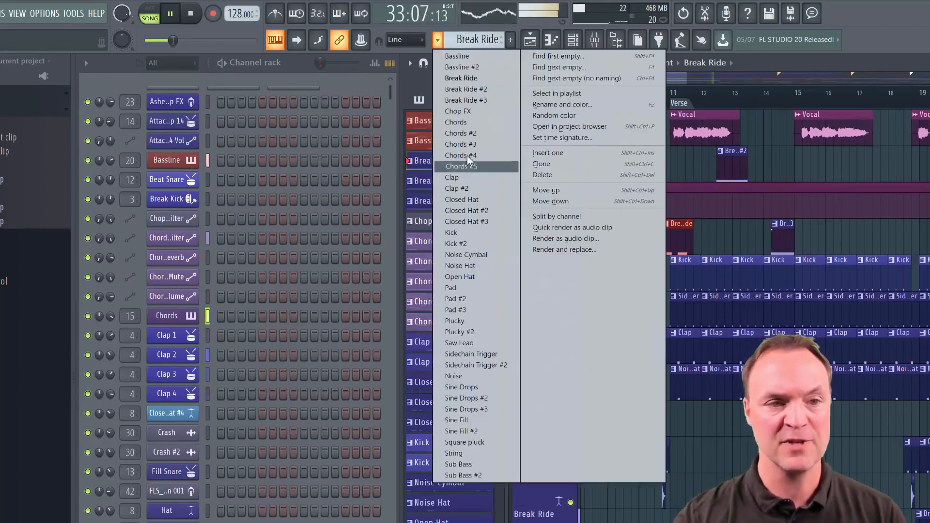
{"action": "left_click_drag", "start_coordinate": [460, 123], "coordinate": [460, 123]}
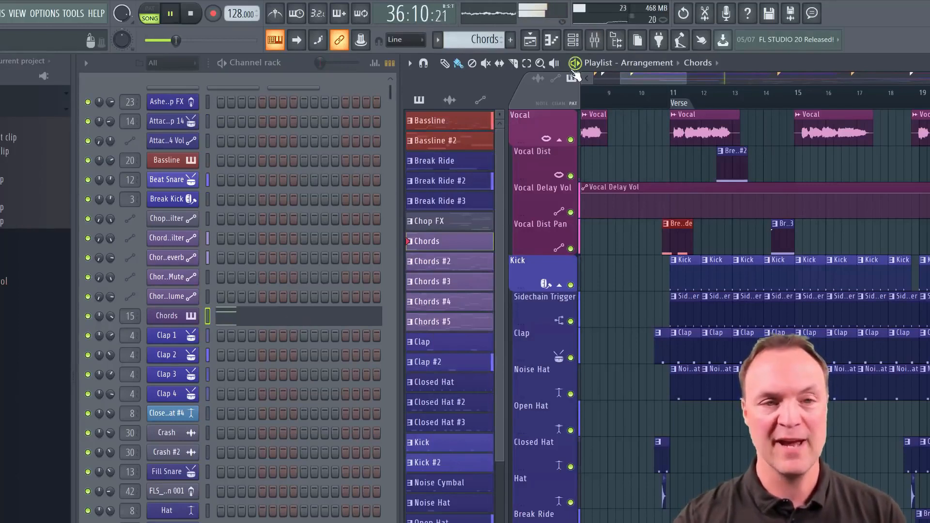
{"action": "key", "text": "space"}
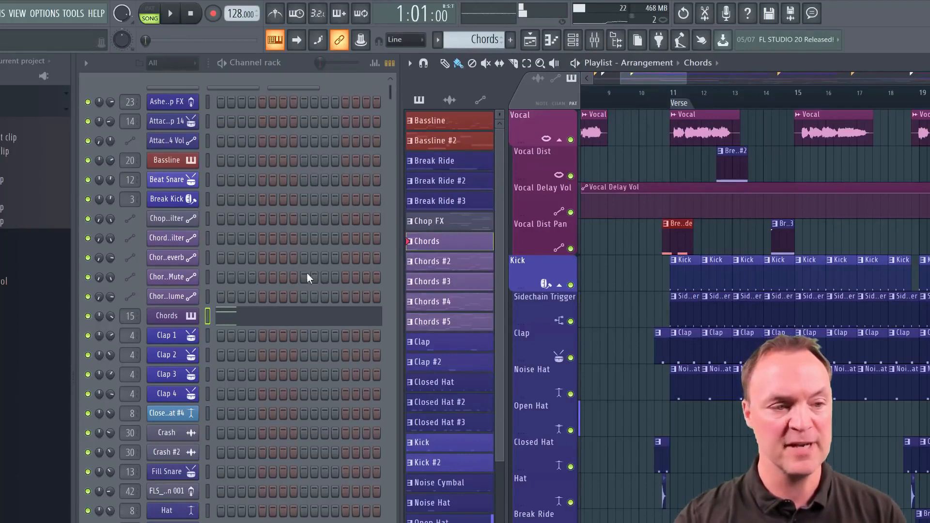
Open the Chords channel's notes in the piano roll, play the pattern briefly, stop it and close the piano roll
{"action": "left_click", "coordinate": [299, 323]}
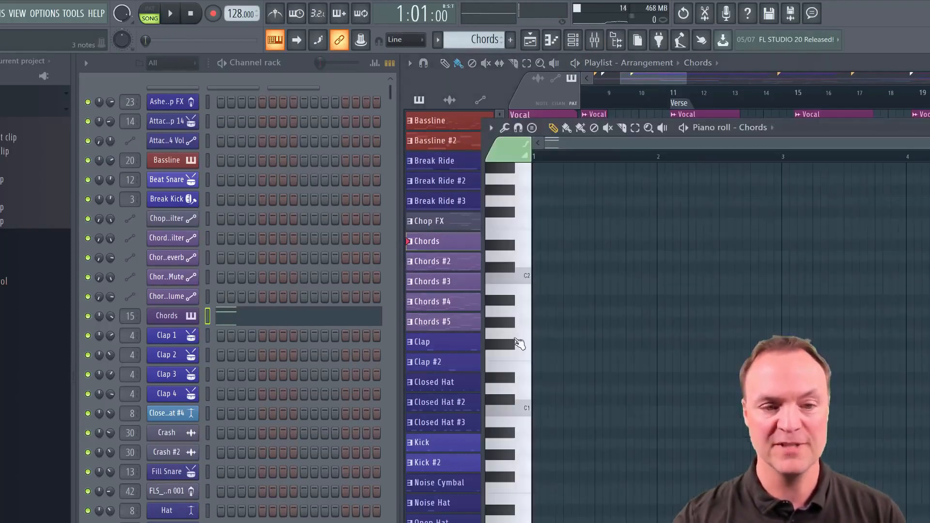
{"action": "key", "text": "space"}
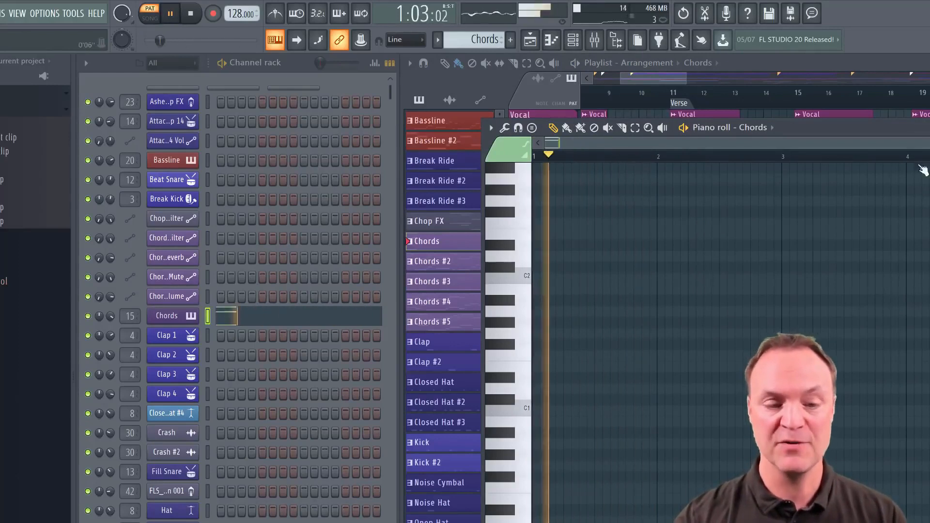
{"action": "key", "text": "space"}
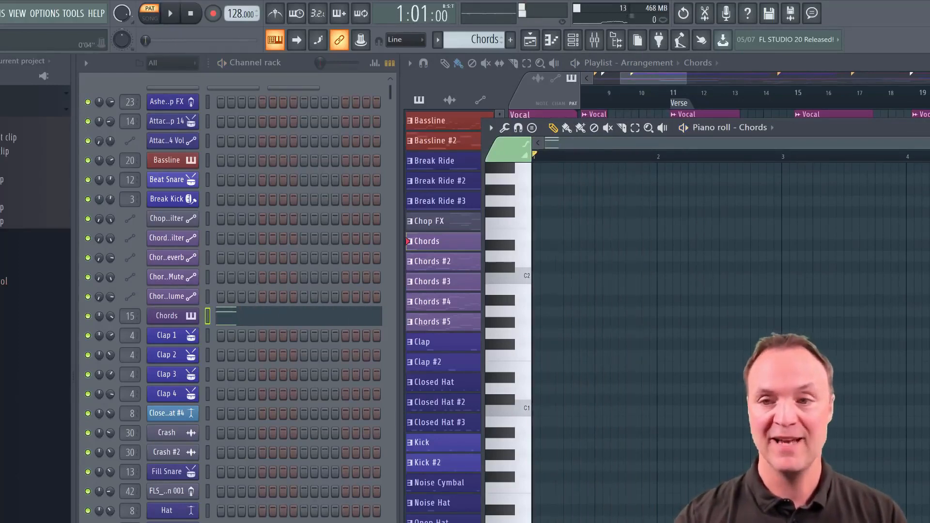
{"action": "key", "text": "Escape"}
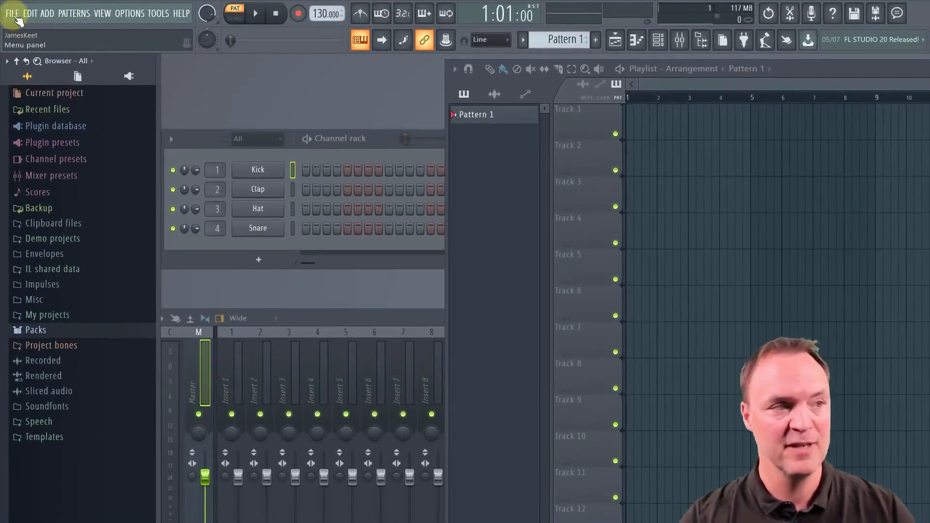
Start a new blank project instead of one from a template
{"action": "left_click", "coordinate": [13, 14]}
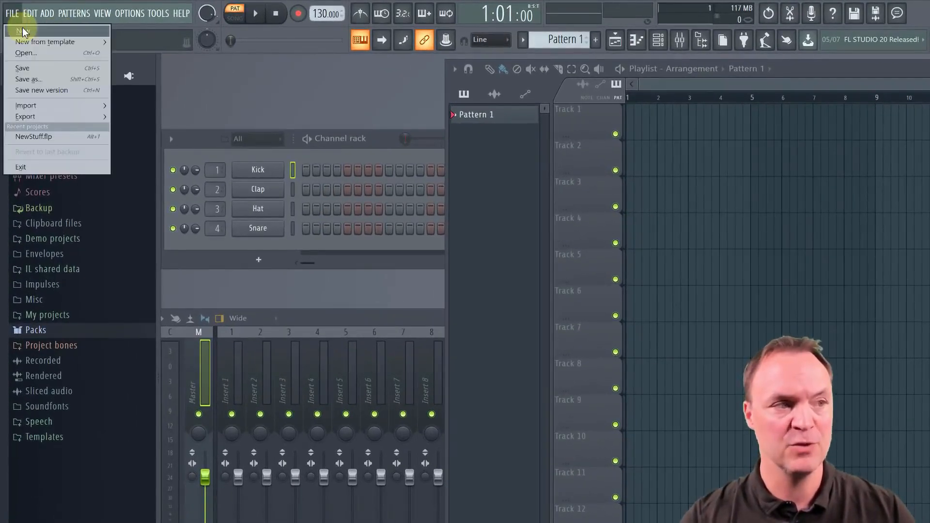
{"action": "mouse_move", "coordinate": [33, 42]}
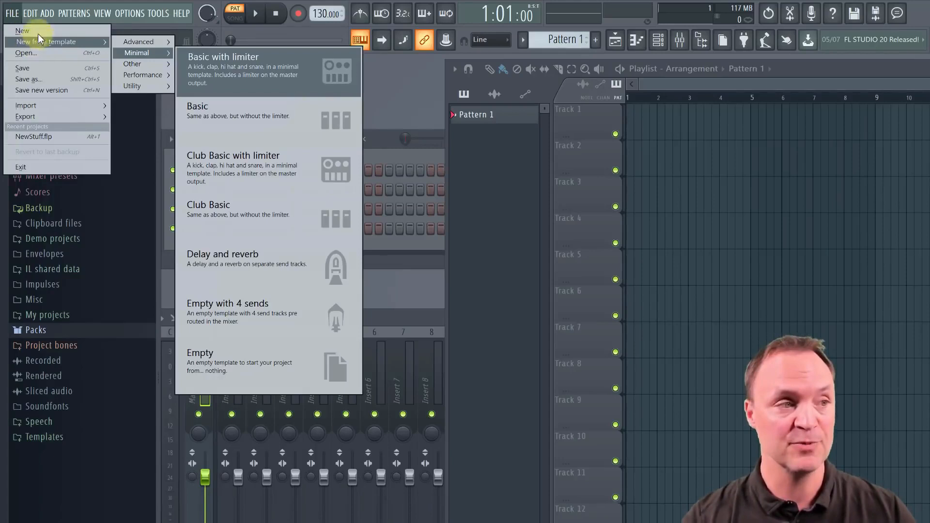
{"action": "left_click", "coordinate": [40, 30]}
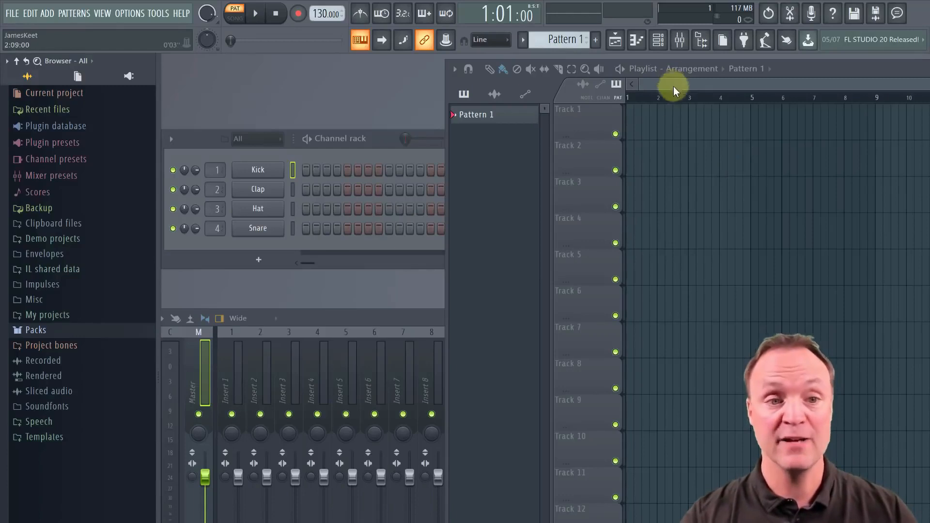
Shift the playlist window slightly, close it and reopen it
{"action": "mouse_move", "coordinate": [563, 90]}
{"action": "left_mouse_down"}
{"action": "mouse_move", "coordinate": [586, 159]}
{"action": "mouse_move", "coordinate": [450, 144]}
{"action": "mouse_move", "coordinate": [638, 92]}
{"action": "mouse_move", "coordinate": [583, 125]}
{"action": "mouse_move", "coordinate": [551, 96]}
{"action": "left_mouse_up"}
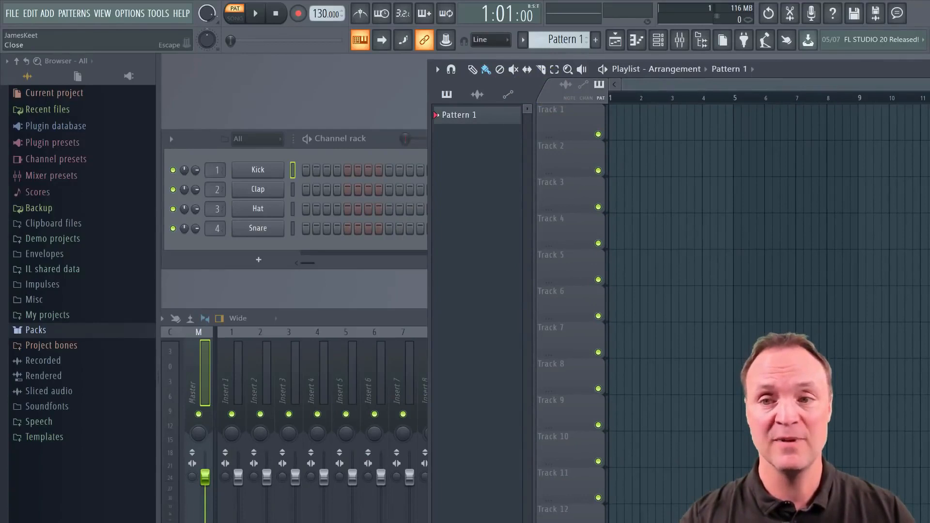
{"action": "left_click", "coordinate": [929, 68]}
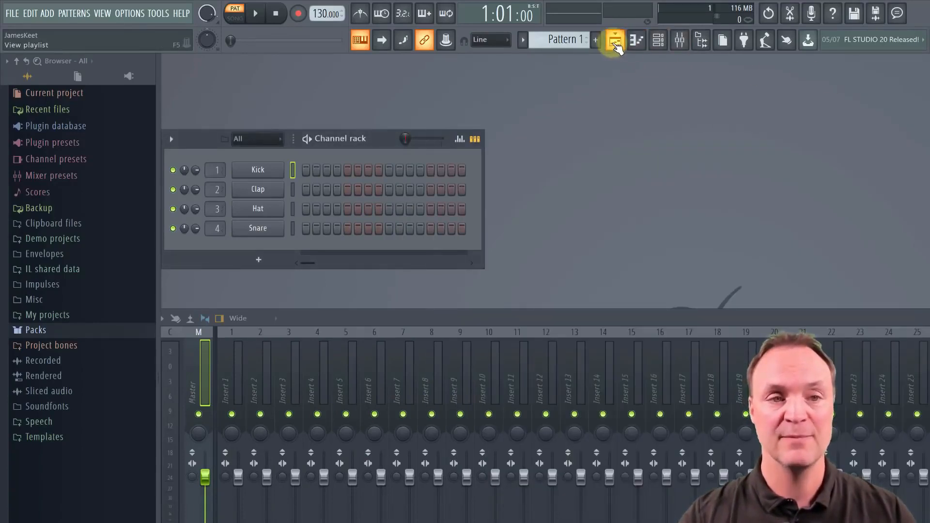
{"action": "left_click", "coordinate": [615, 41]}
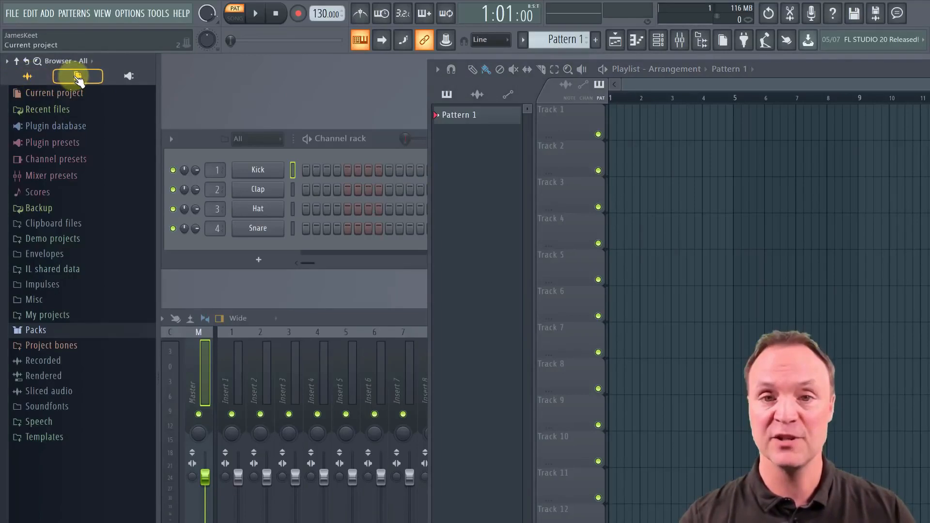
Audition the Ahh A sample from the Vocals folder in Packs and try to load it into the channel rack
{"action": "left_click", "coordinate": [77, 78]}
{"action": "left_click", "coordinate": [39, 79]}
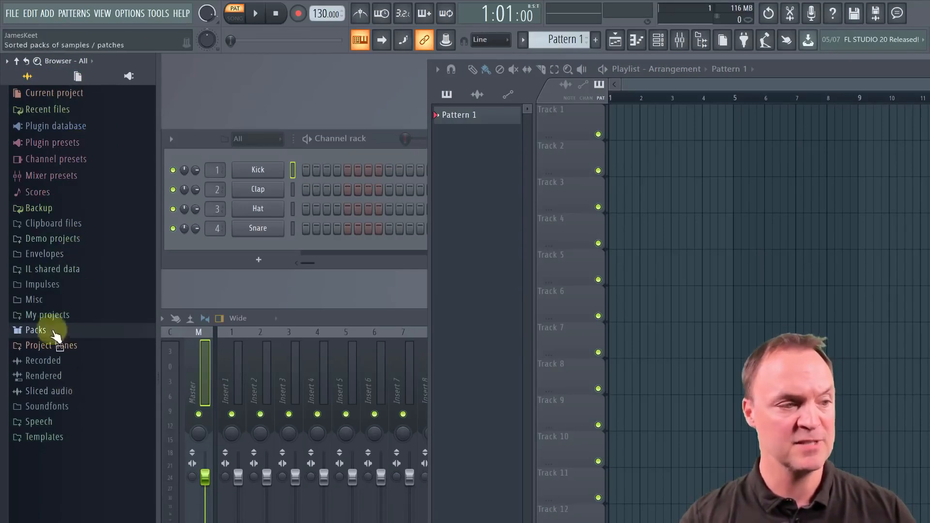
{"action": "left_click", "coordinate": [41, 330]}
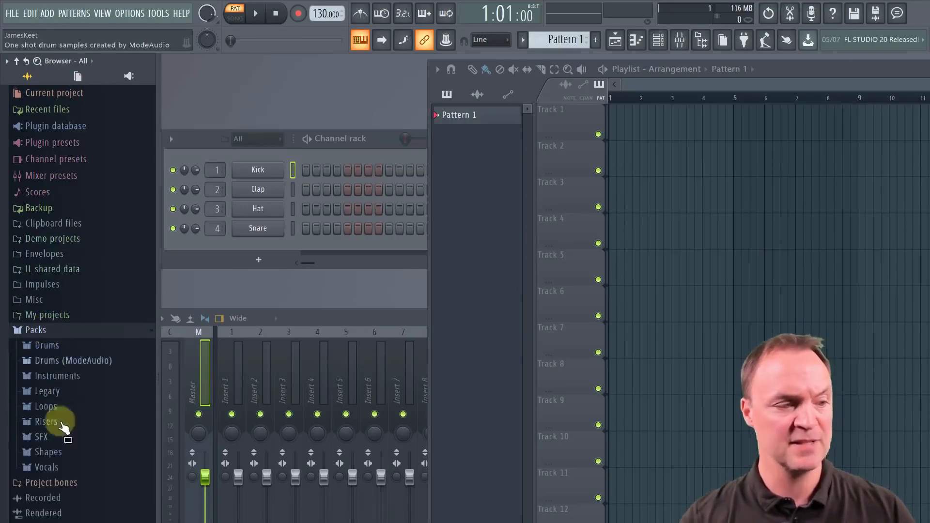
{"action": "left_click", "coordinate": [57, 468]}
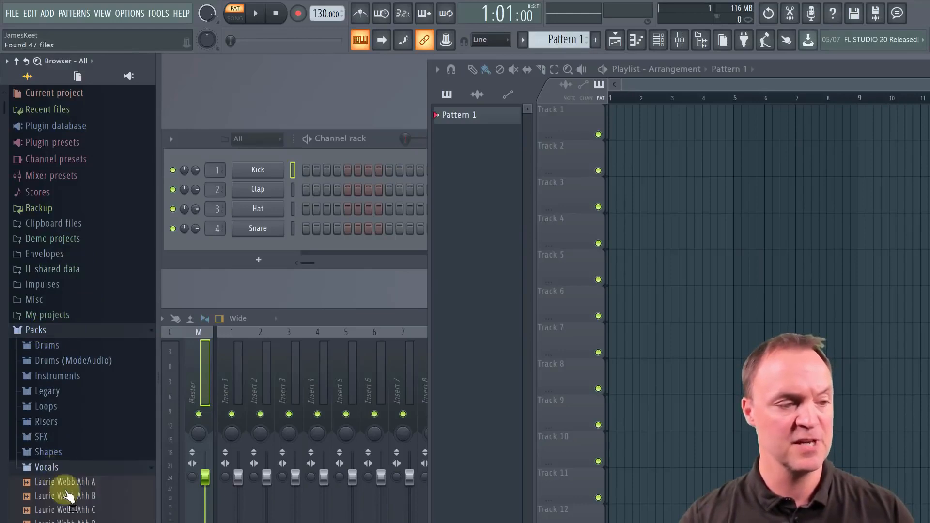
{"action": "left_click", "coordinate": [68, 485]}
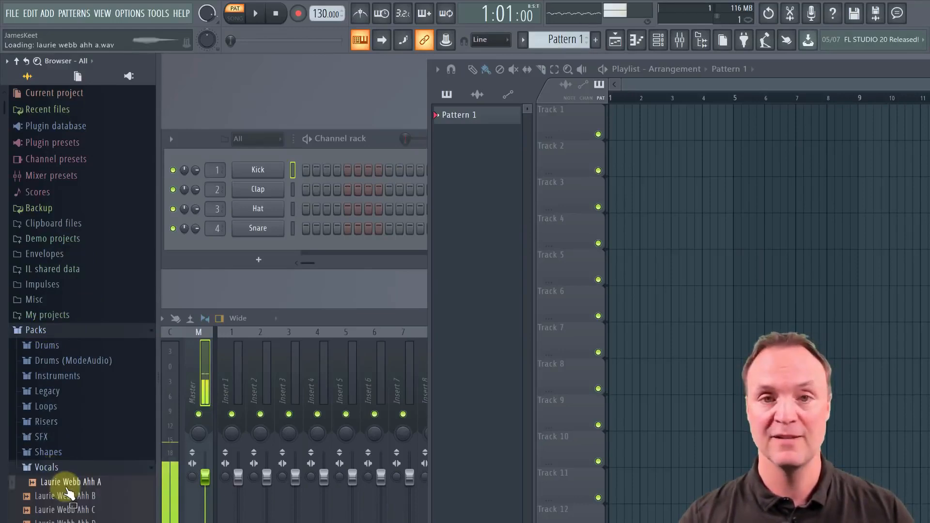
{"action": "left_click_drag", "start_coordinate": [73, 478], "coordinate": [261, 238]}
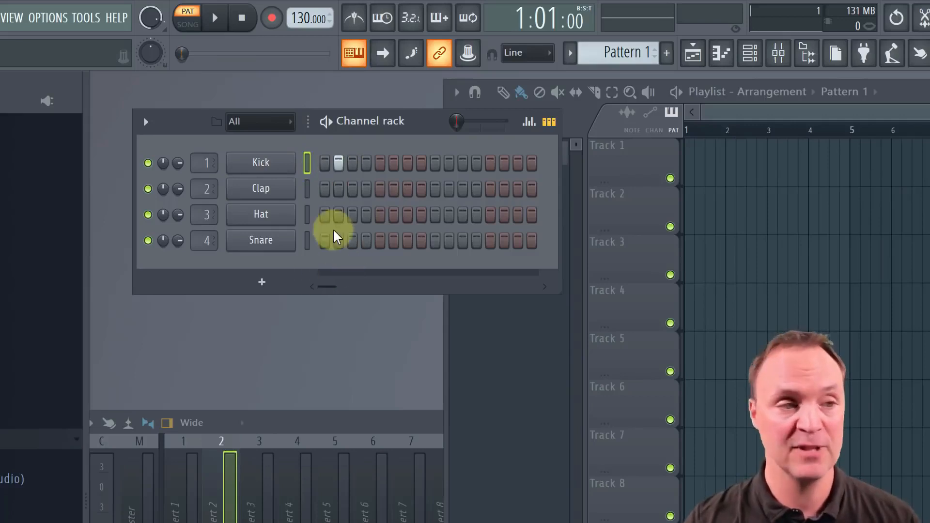
Add Kick hits on steps 6 and 9 while Pattern 1 plays, and stop playback
{"action": "key", "text": "space"}
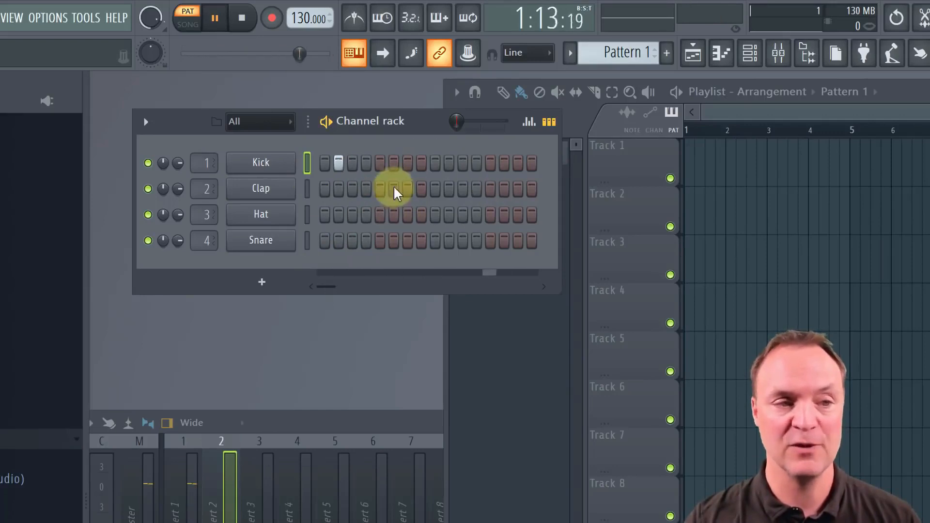
{"action": "left_click", "coordinate": [394, 165]}
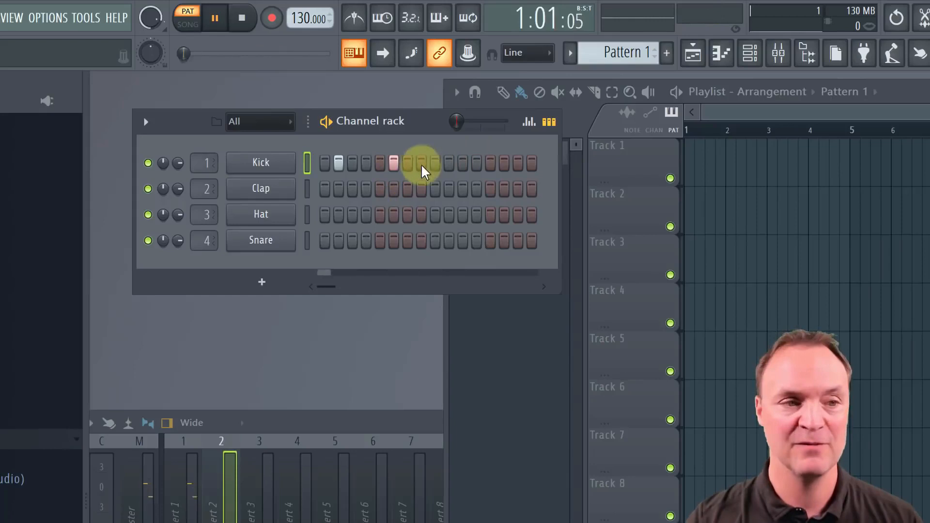
{"action": "left_click", "coordinate": [435, 163]}
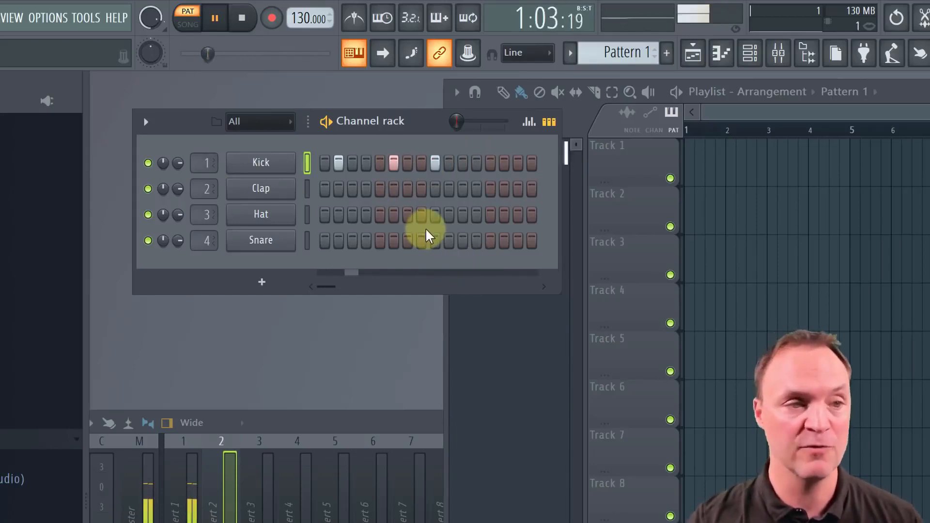
{"action": "key", "text": "space"}
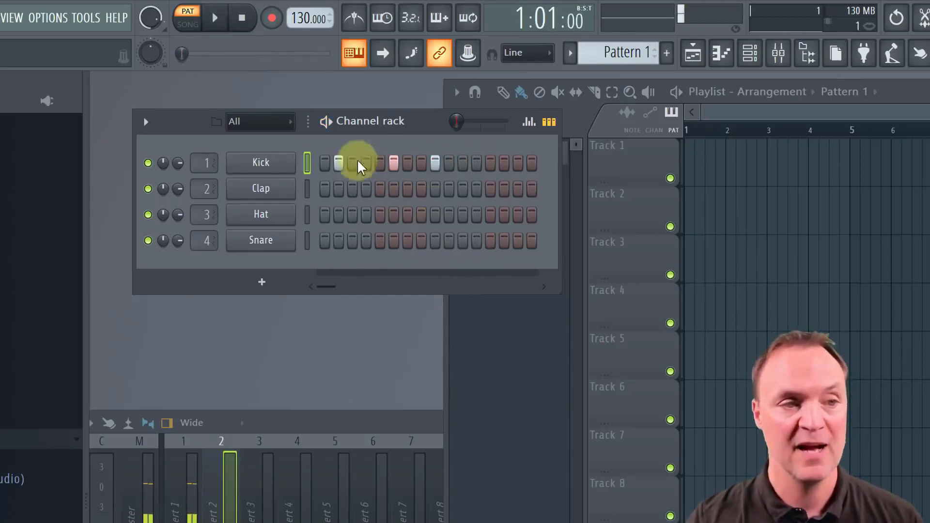
Play the kick pattern from the channel rack and from the main transport, and pause it
{"action": "left_click", "coordinate": [327, 122]}
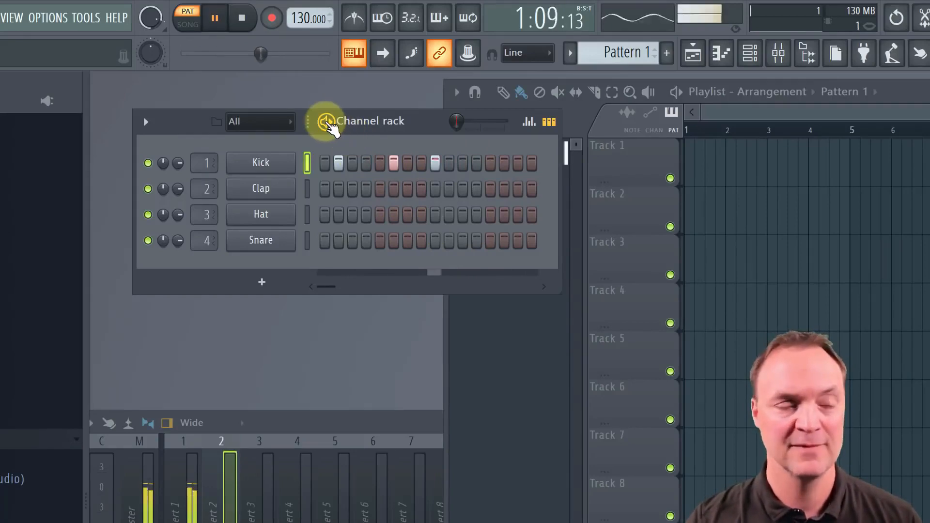
{"action": "left_click", "coordinate": [328, 123]}
{"action": "left_click", "coordinate": [217, 20]}
{"action": "left_click", "coordinate": [217, 22]}
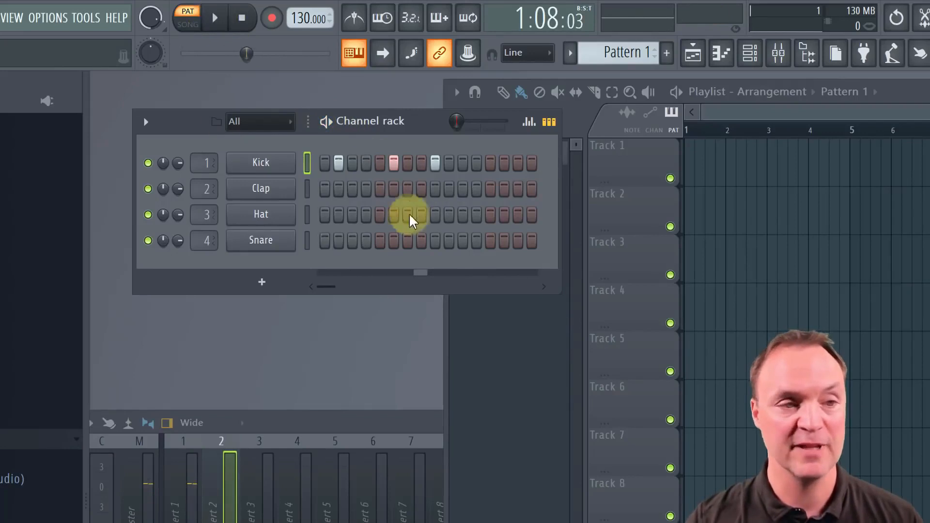
Add Clap hits on steps 3 and 9, a Hat hit on step 6 and Snare hits on steps 2 and 10, and audition the pattern
{"action": "left_click", "coordinate": [353, 189]}
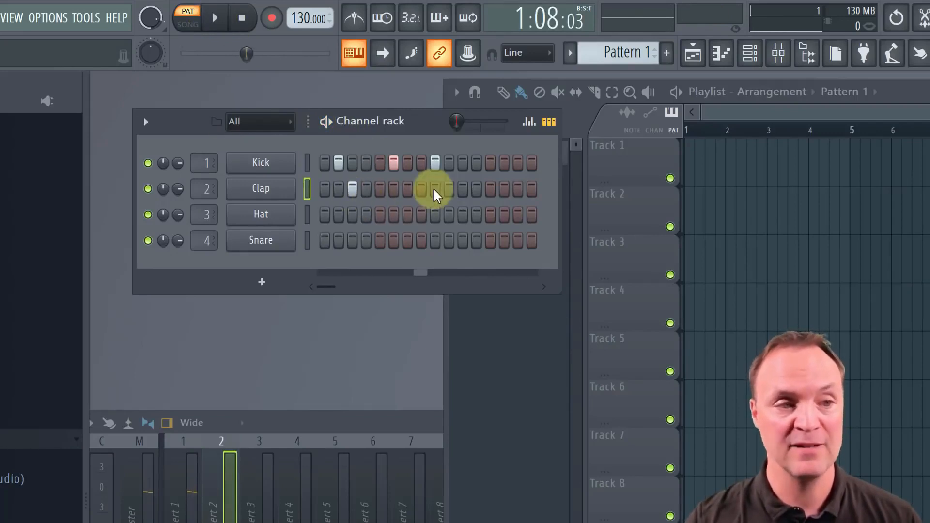
{"action": "left_click", "coordinate": [392, 214]}
{"action": "left_click", "coordinate": [447, 240]}
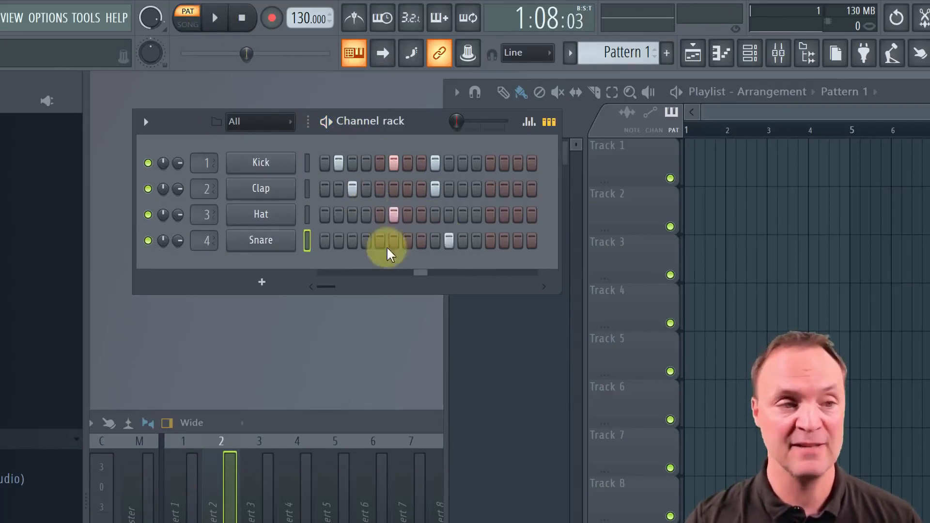
{"action": "key", "text": "space"}
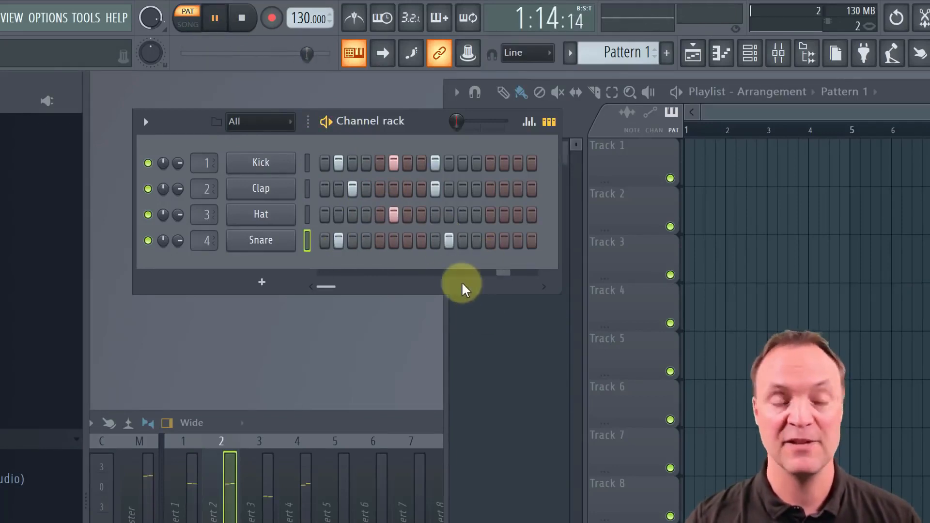
{"action": "key", "text": "space"}
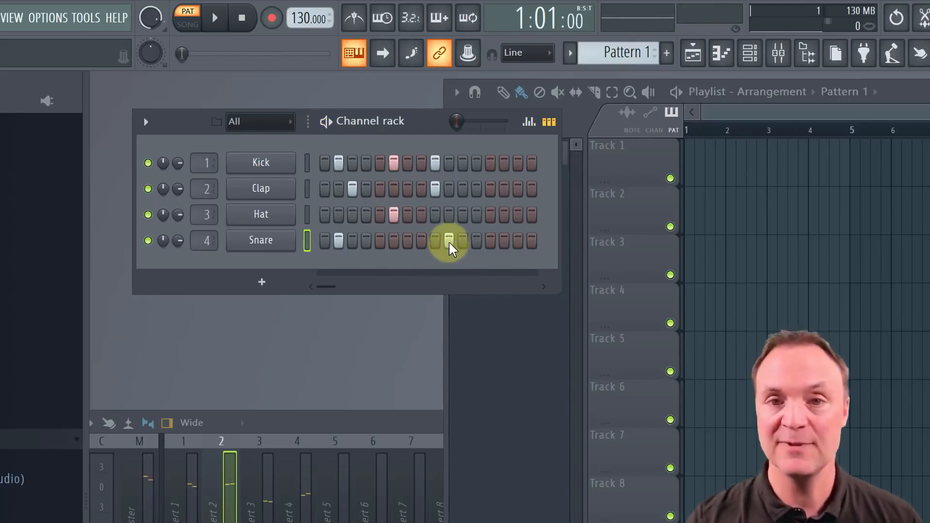
Rearrange the rhythm so the Hat hits fall on steps 5 and 11 and the only Snare hit on step 5
{"action": "left_click", "coordinate": [392, 215]}
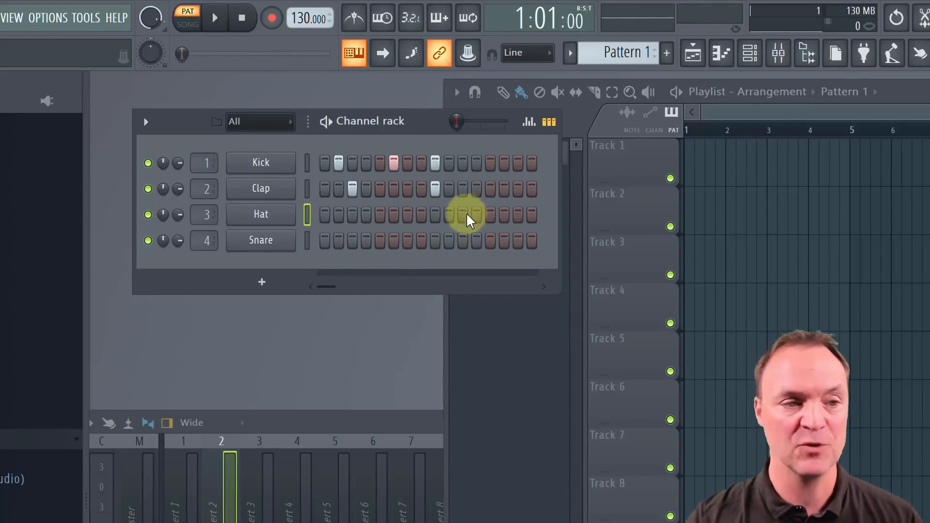
{"action": "left_click", "coordinate": [377, 240]}
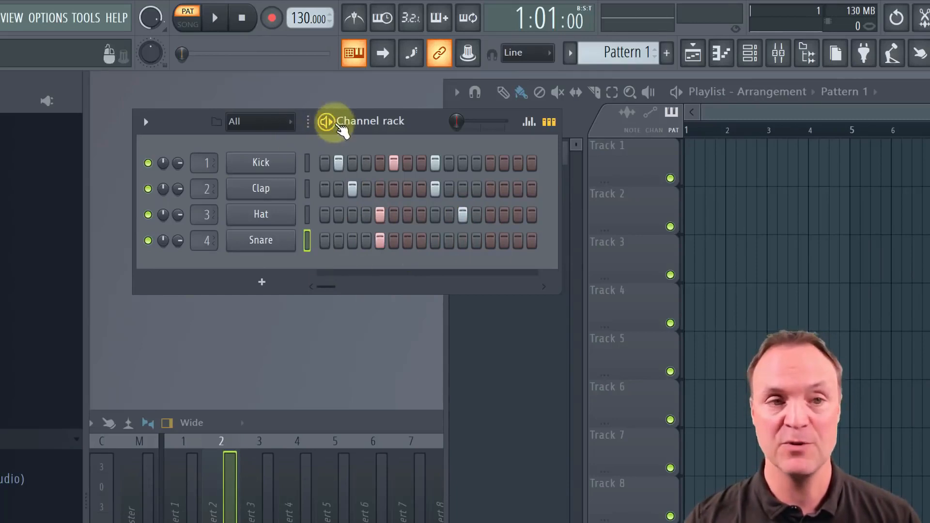
Start pattern playback and set the project tempo to 90 BPM
{"action": "key", "text": "space"}
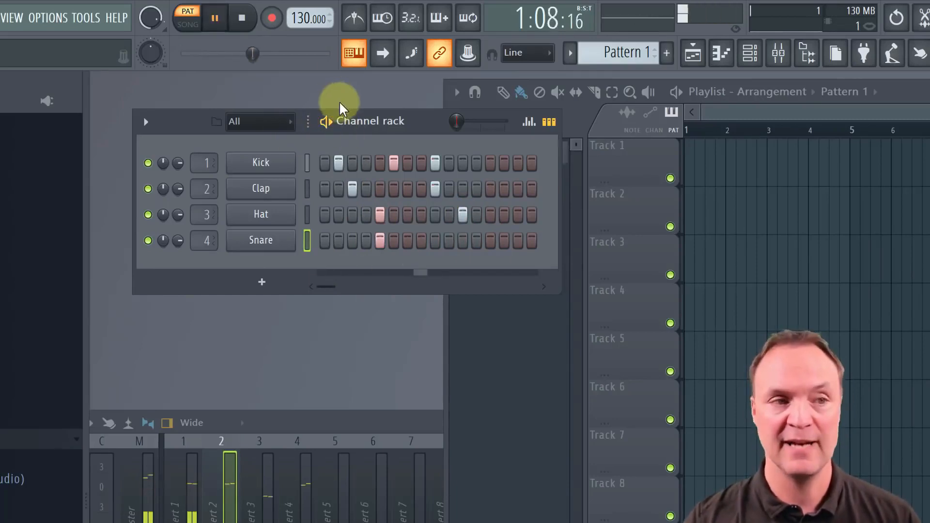
{"action": "right_click", "coordinate": [329, 19]}
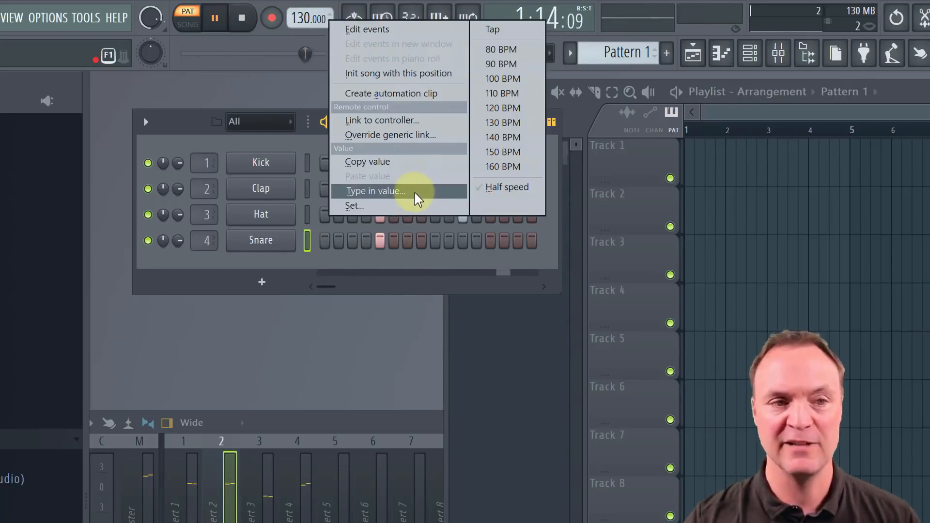
{"action": "left_click", "coordinate": [514, 67]}
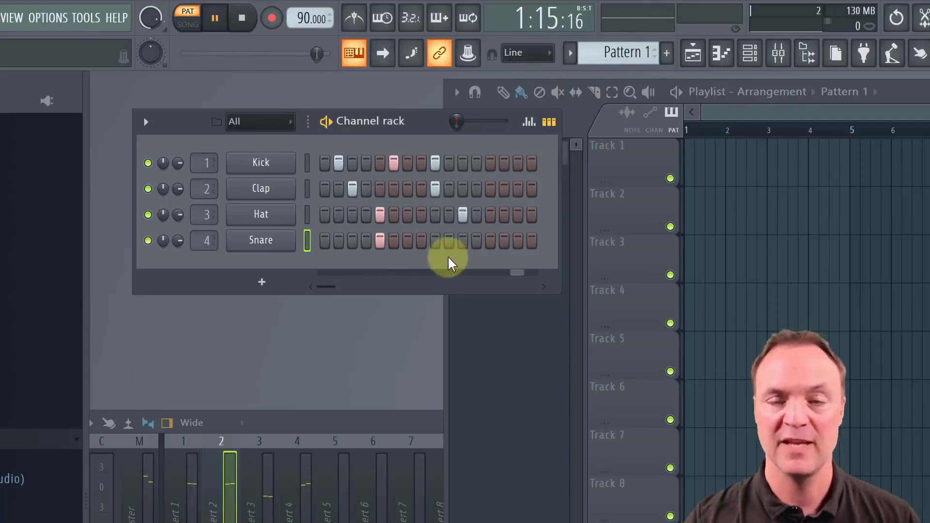
Reset the project tempo to 130 BPM while the pattern plays
{"action": "right_click", "coordinate": [308, 19]}
{"action": "left_click", "coordinate": [478, 124]}
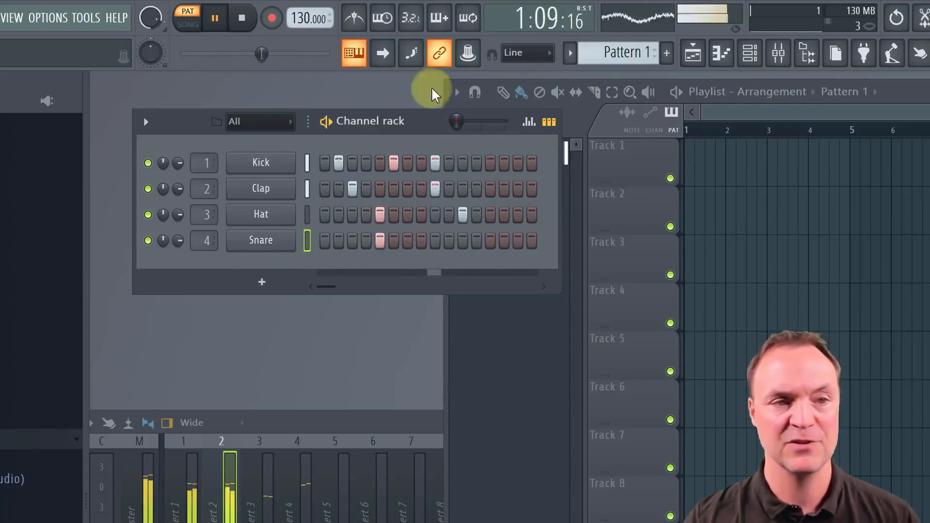
Switch the time display to Minute : Second : Centisecond and back to bars, steps and ticks, and stop playback
{"action": "left_click", "coordinate": [554, 24]}
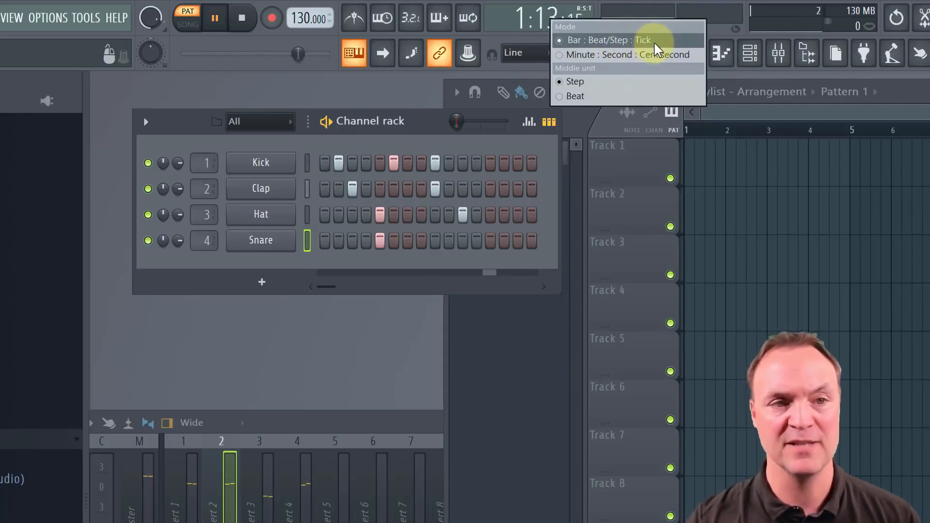
{"action": "left_click", "coordinate": [632, 55]}
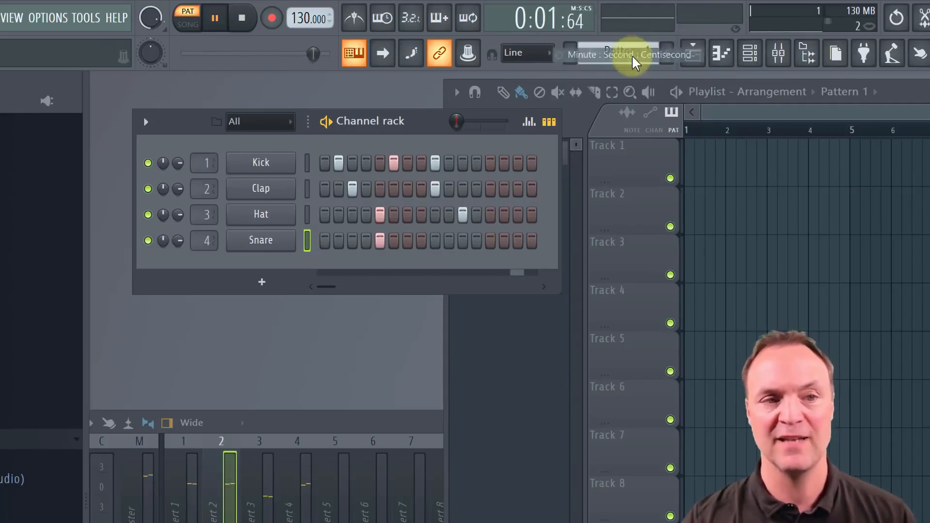
{"action": "left_click", "coordinate": [565, 21]}
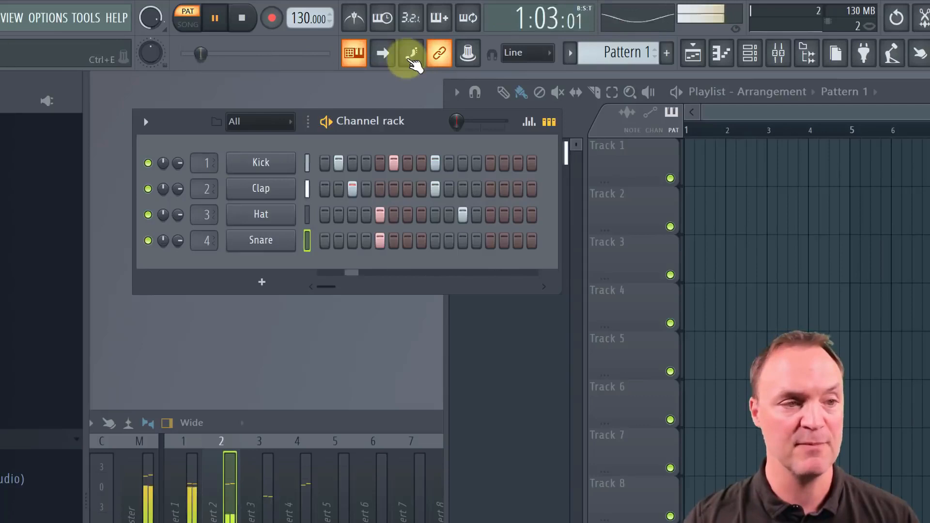
{"action": "key", "text": "space"}
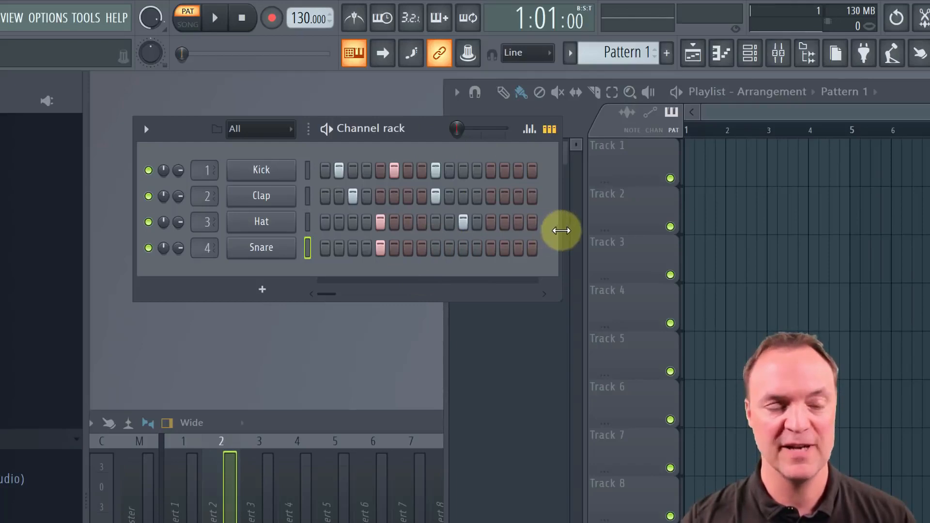
Widen the channel rack, add Kick on steps 14 and 19, Clap on 14 and 22, Hat on 19 and Snare on 16, and audition
{"action": "left_click_drag", "start_coordinate": [560, 232], "coordinate": [835, 234]}
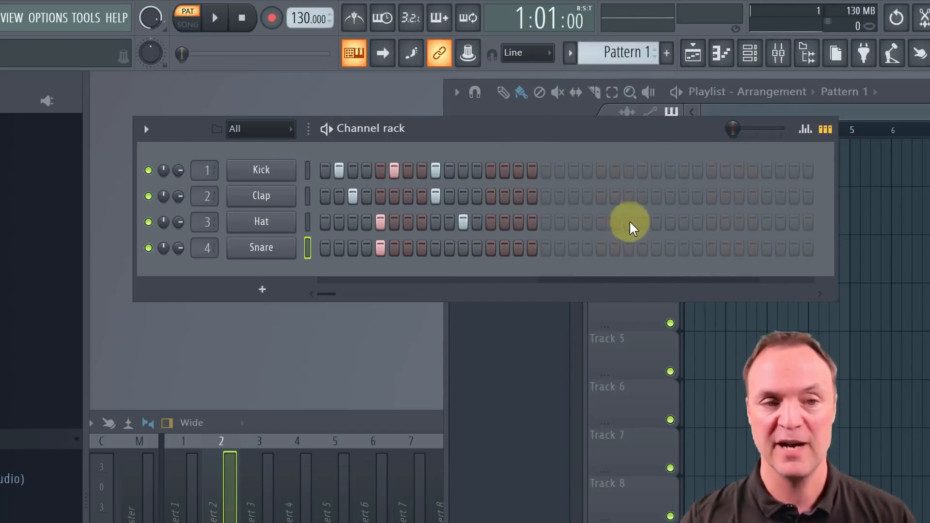
{"action": "left_click", "coordinate": [619, 198]}
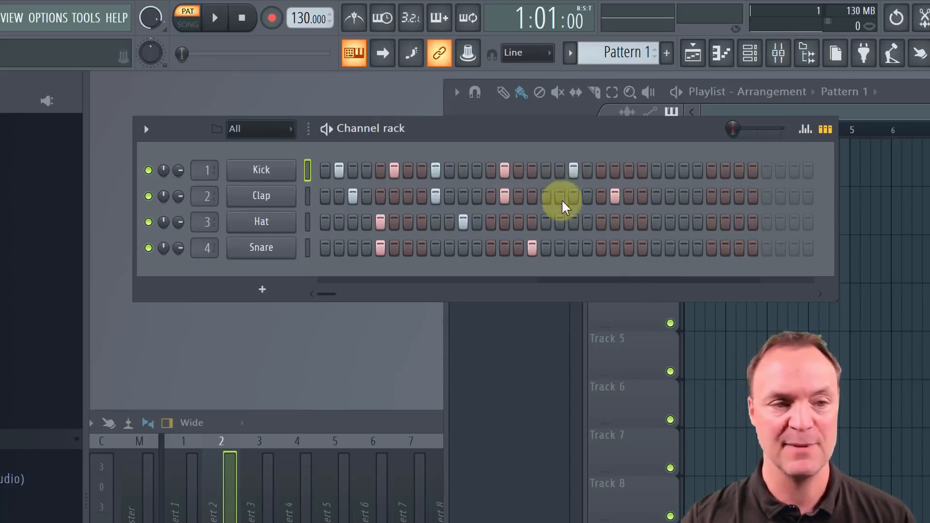
{"action": "key", "text": "space"}
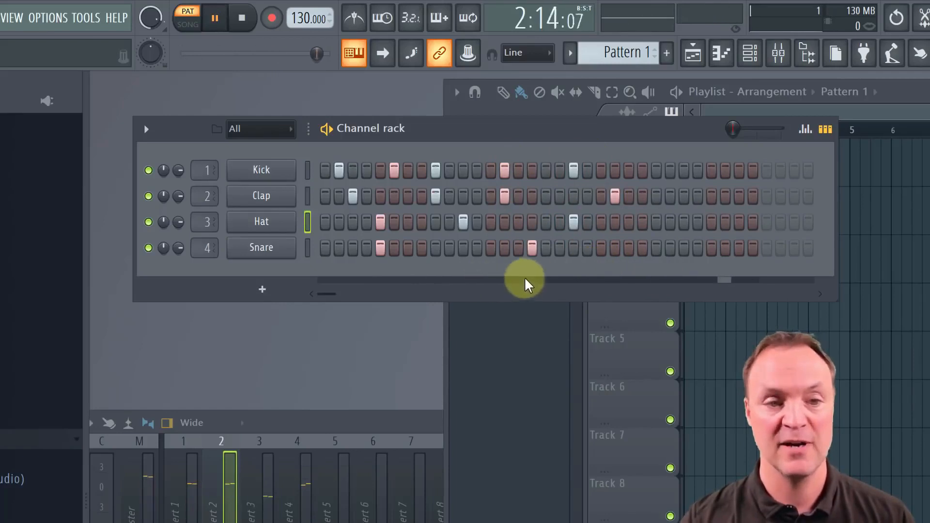
{"action": "key", "text": "space"}
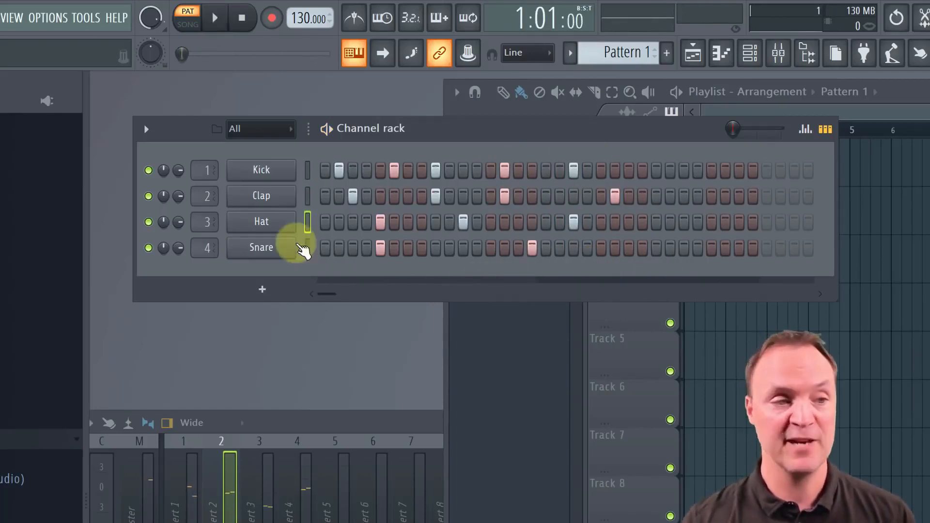
Add an FL Keys channel to the rack and move its plugin window below the channel rack
{"action": "left_click", "coordinate": [264, 292]}
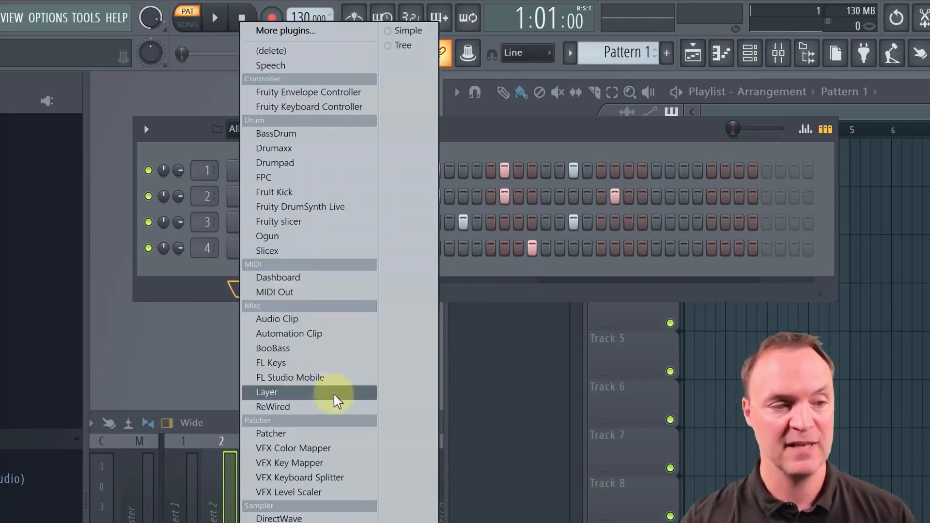
{"action": "left_click", "coordinate": [325, 367]}
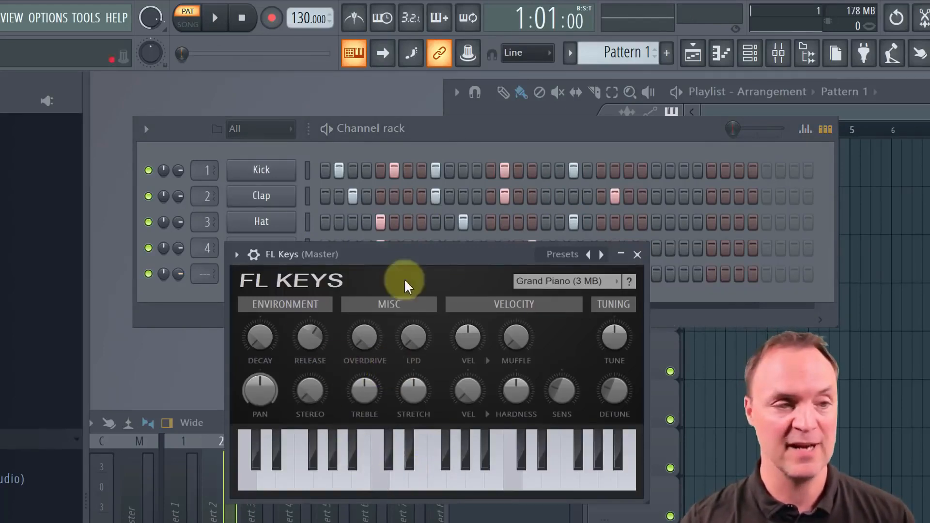
{"action": "left_click_drag", "start_coordinate": [409, 257], "coordinate": [438, 361]}
Add FL Keys hits on steps 2, 3, 7, 14, 26 and 31 and Hat hits on steps 25 and 30, auditioning the pattern
{"action": "left_click", "coordinate": [339, 275]}
{"action": "left_click", "coordinate": [352, 275]}
{"action": "left_click", "coordinate": [408, 274]}
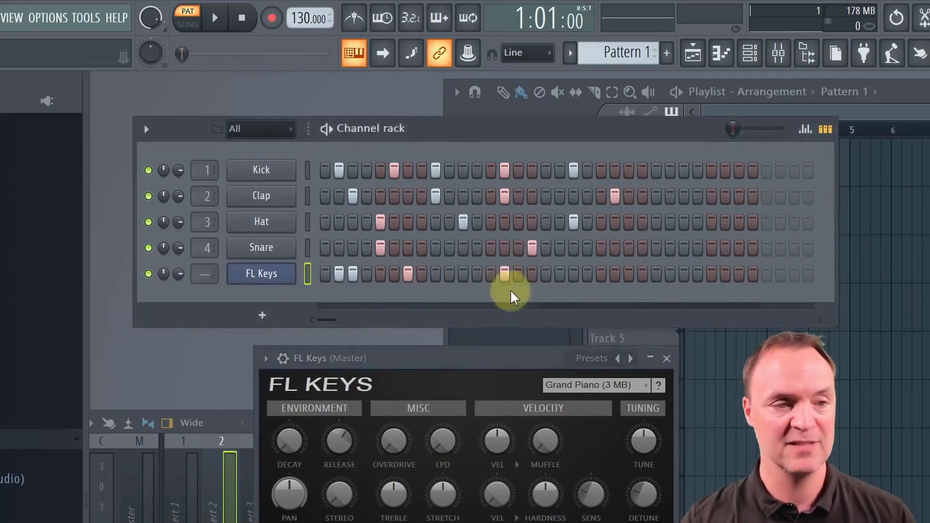
{"action": "key", "text": "space"}
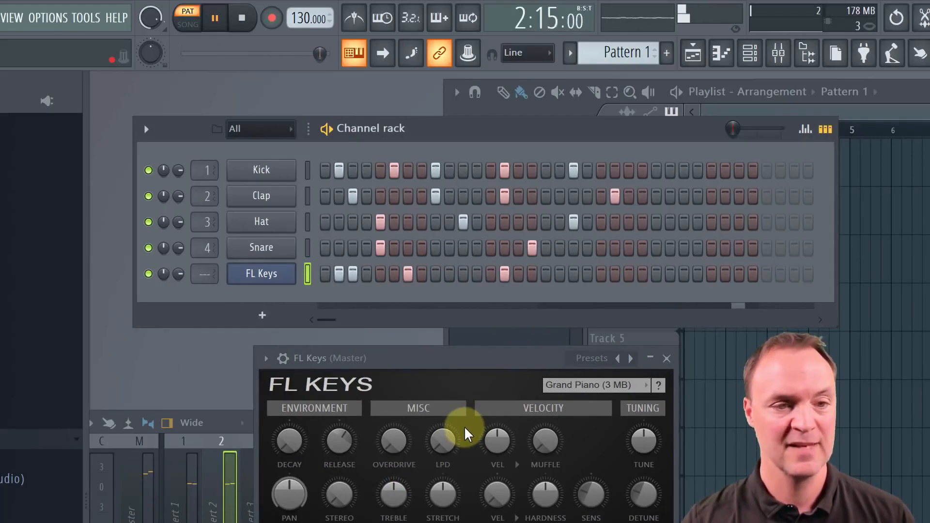
{"action": "key", "text": "space"}
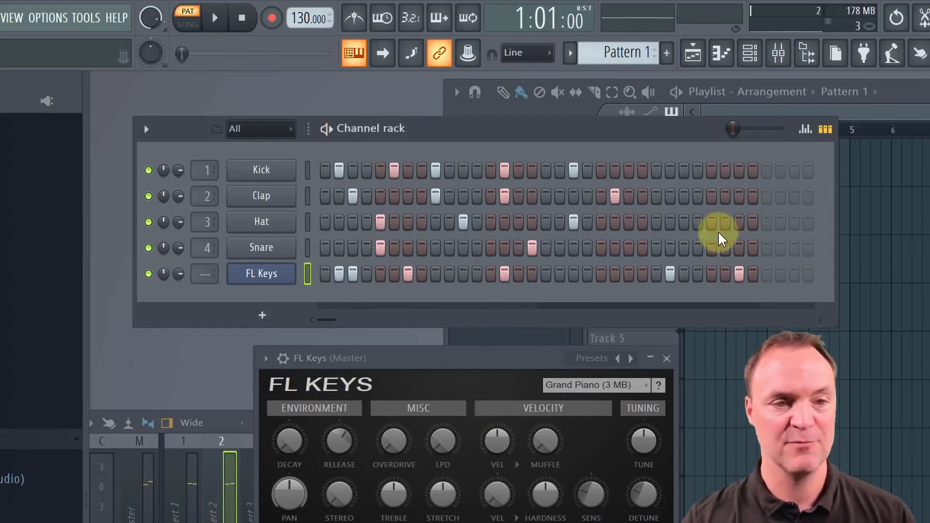
{"action": "key", "text": "space"}
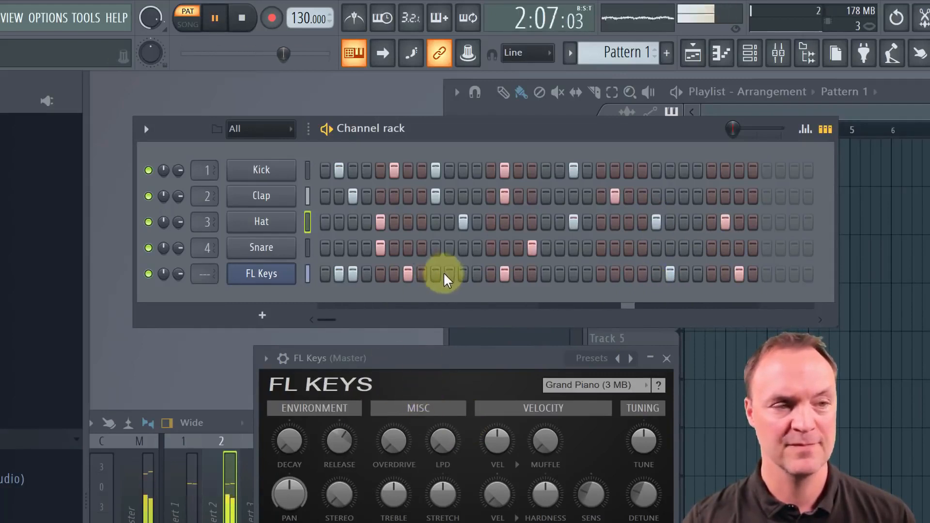
{"action": "key", "text": "space"}
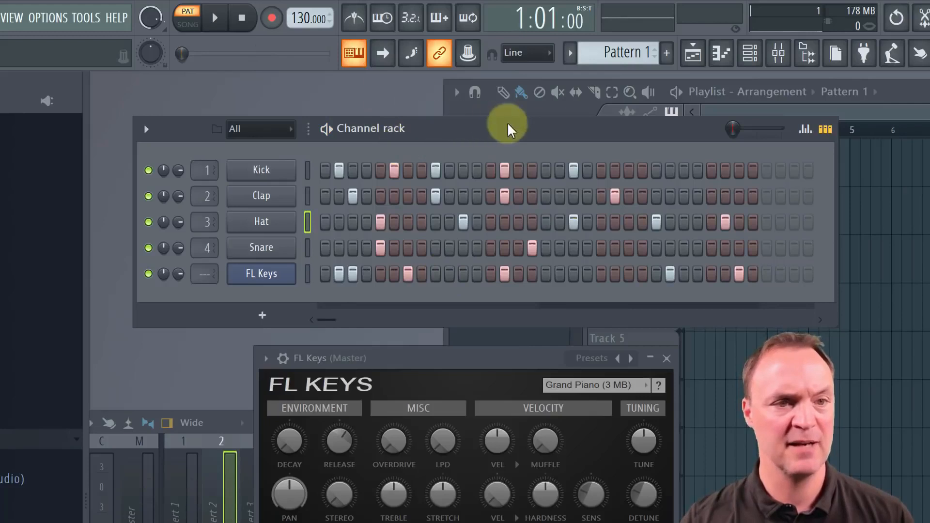
Raise the channel rack's swing to about halfway, audition the pattern and reposition the rack
{"action": "left_click_drag", "start_coordinate": [489, 125], "coordinate": [468, 142]}
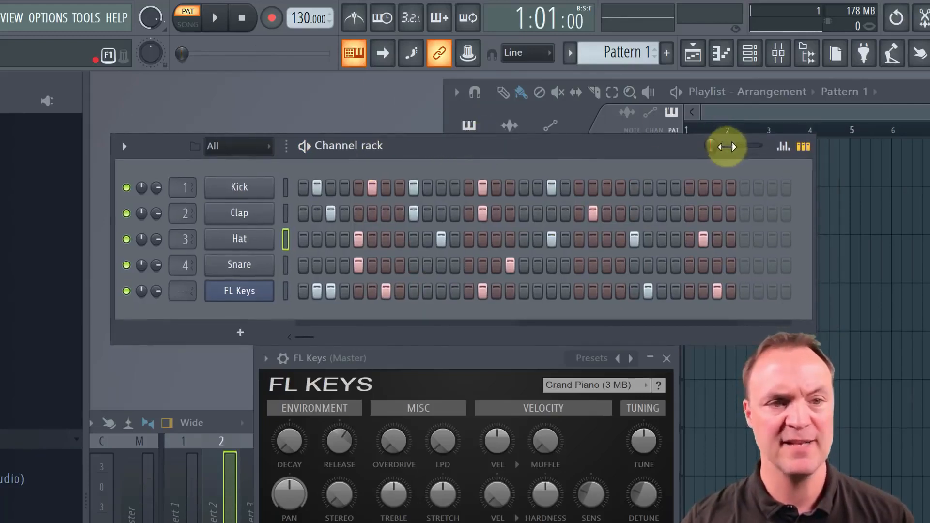
{"action": "left_click_drag", "start_coordinate": [711, 147], "coordinate": [741, 148]}
{"action": "key", "text": "space"}
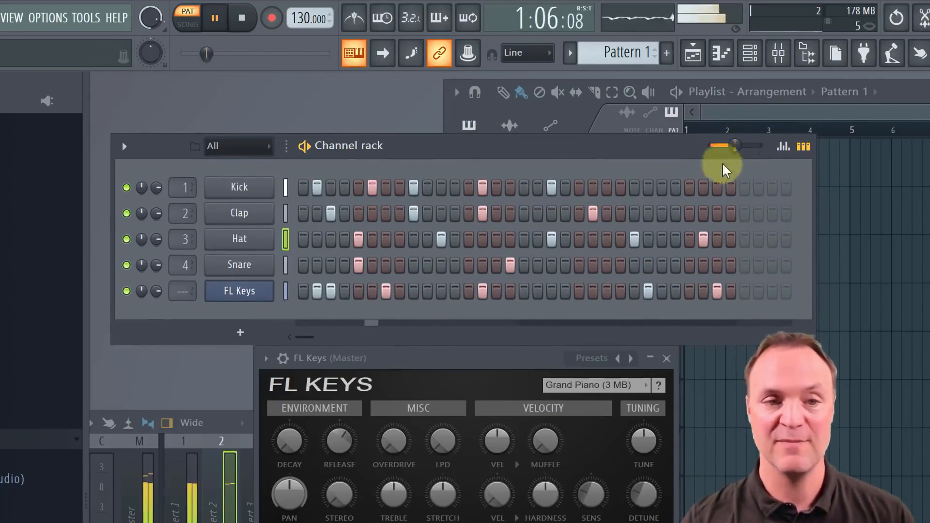
{"action": "key", "text": "space"}
{"action": "left_click_drag", "start_coordinate": [473, 137], "coordinate": [494, 136]}
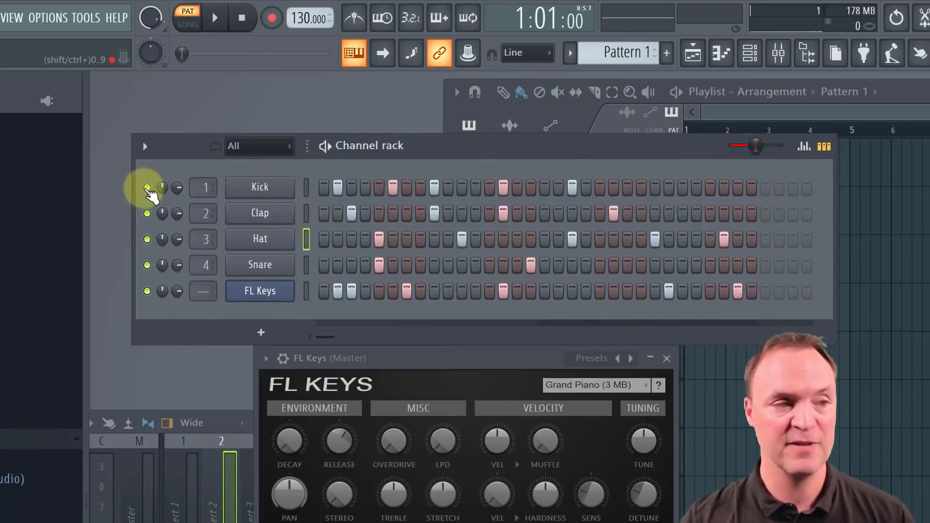
Mute the Kick, Clap, Hat and Snare channels and play the FL Keys part alone
{"action": "left_click", "coordinate": [146, 188]}
{"action": "left_click", "coordinate": [146, 211]}
{"action": "left_click", "coordinate": [147, 237]}
{"action": "left_click", "coordinate": [148, 265]}
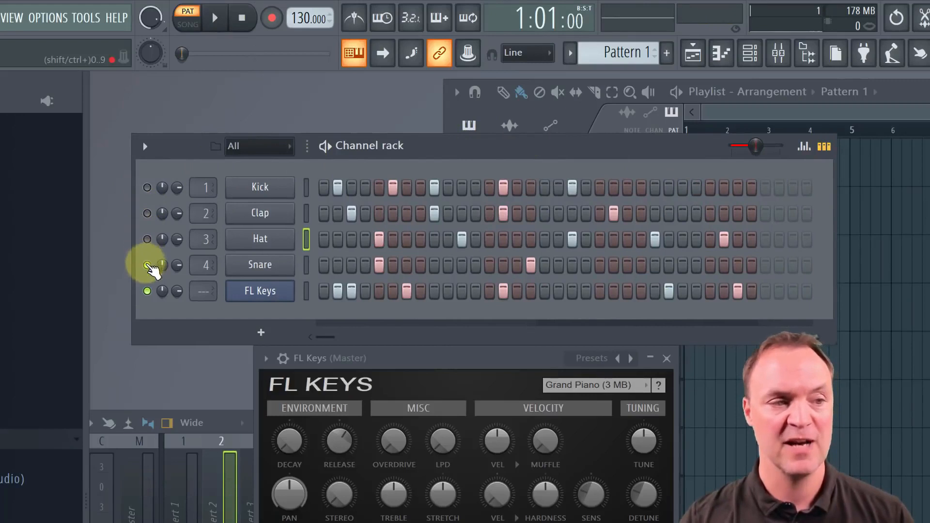
{"action": "key", "text": "space"}
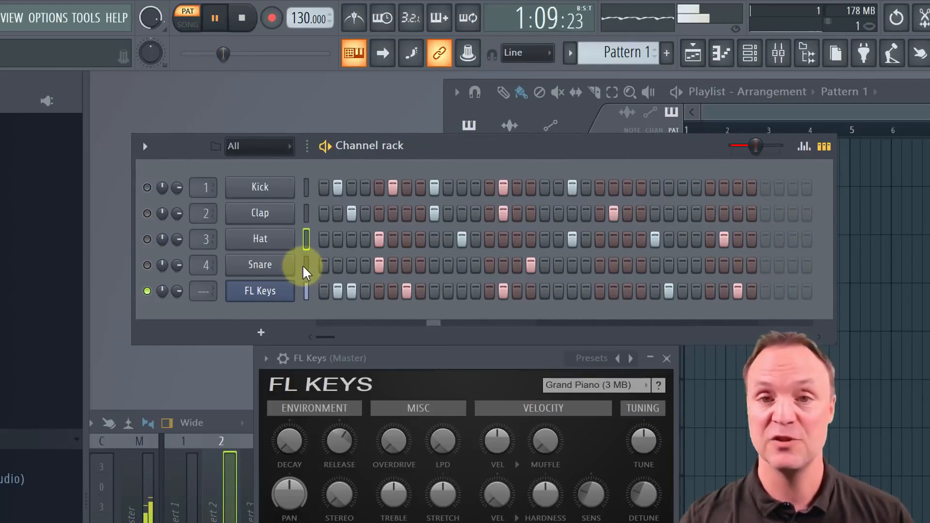
Unmute the Hat, Snare, Clap and Kick channels and stop playback
{"action": "left_click", "coordinate": [147, 239]}
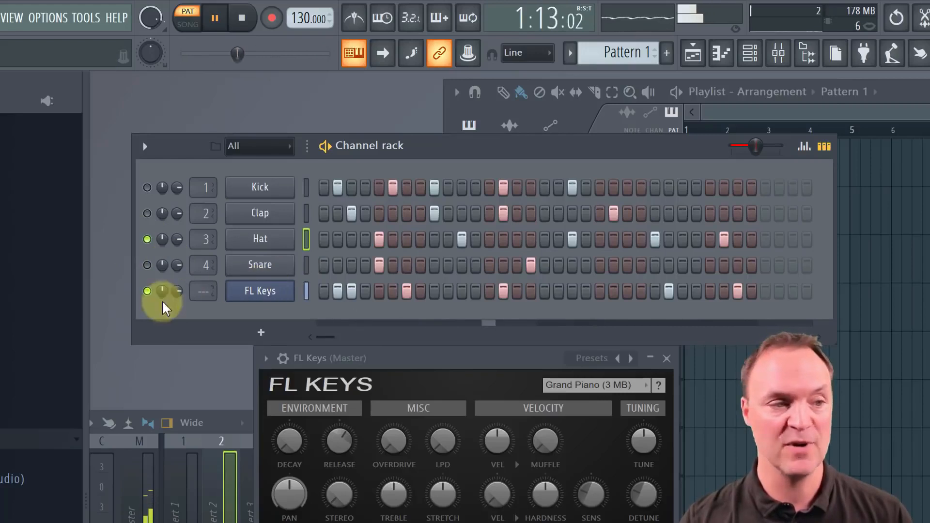
{"action": "left_click", "coordinate": [147, 265]}
{"action": "key", "text": "space"}
{"action": "left_click", "coordinate": [147, 213]}
{"action": "left_click", "coordinate": [147, 188]}
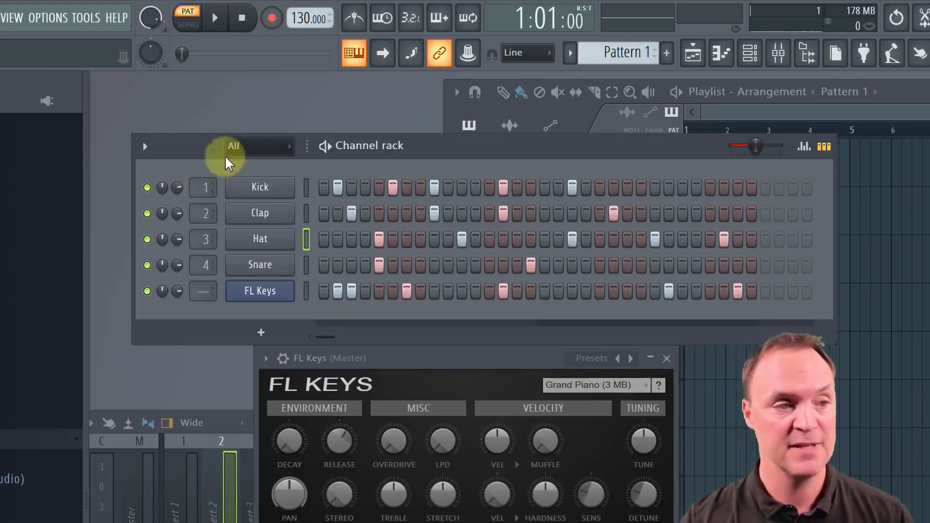
Browse the Misc folder and its demo project samples in the browser, and collapse it again
{"action": "left_click_drag", "start_coordinate": [187, 145], "coordinate": [182, 138]}
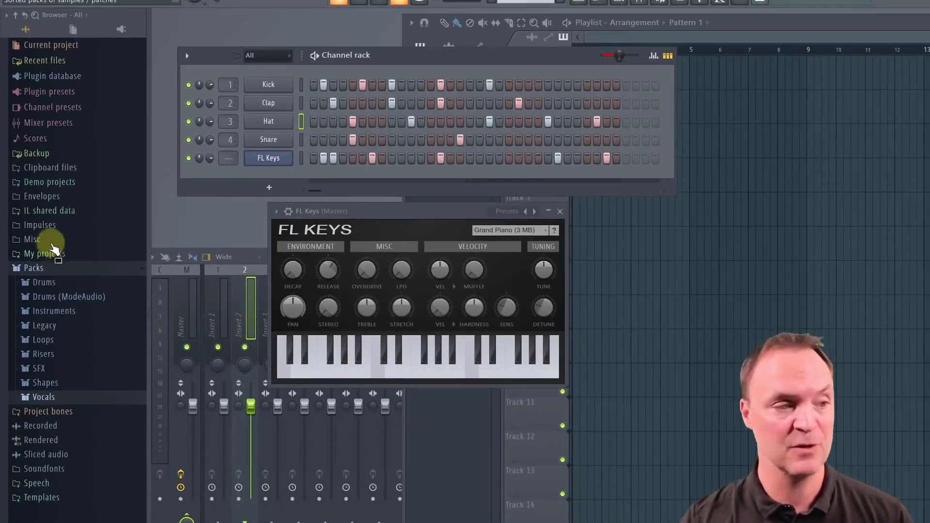
{"action": "left_click", "coordinate": [51, 240]}
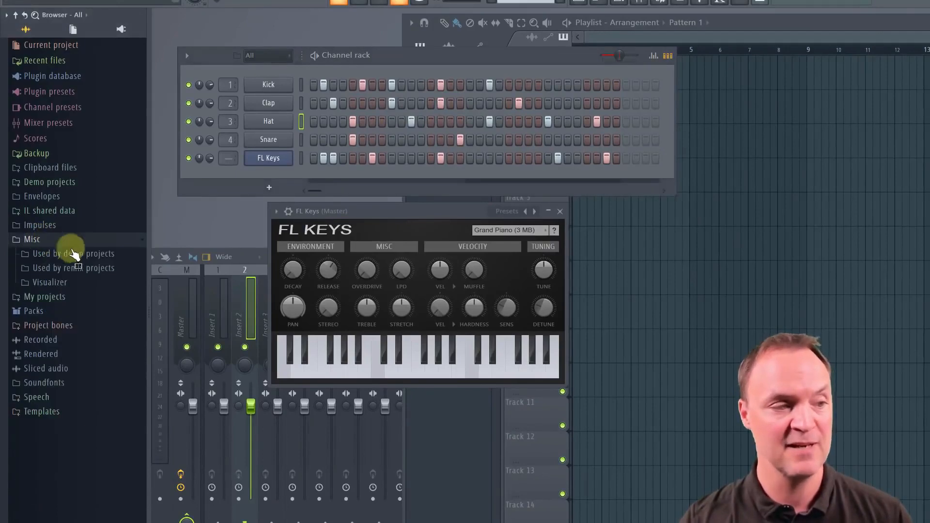
{"action": "left_click", "coordinate": [72, 254]}
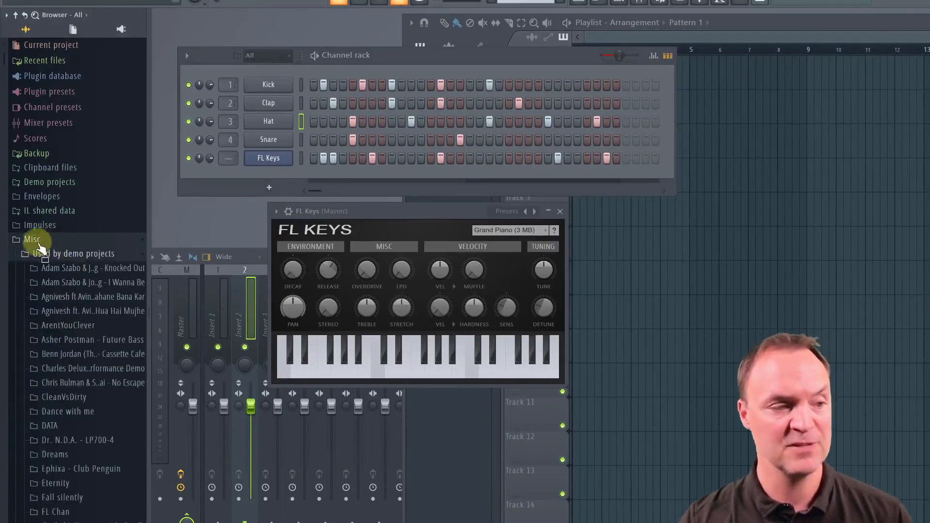
{"action": "left_click", "coordinate": [39, 240]}
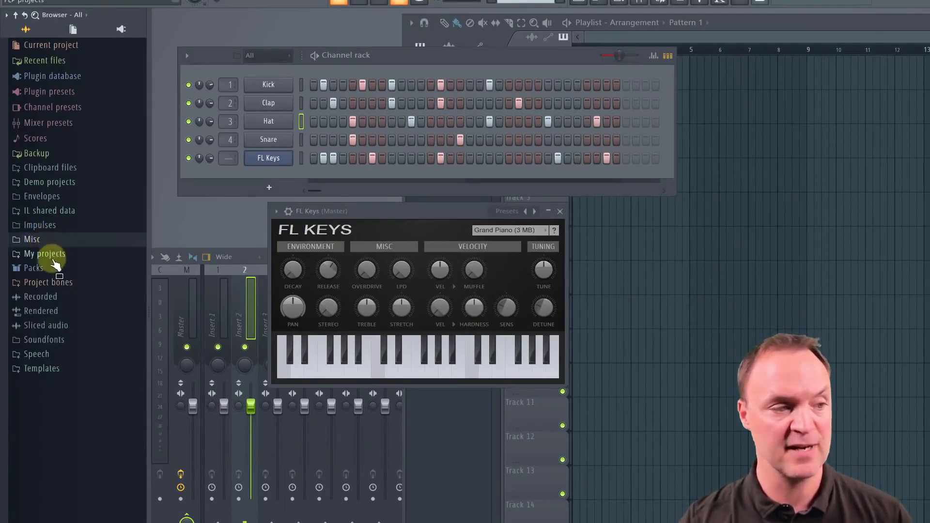
Replace the Snare channel's sample with Laurie Webb Ahh A from the Vocals pack and audition the pattern
{"action": "left_click", "coordinate": [46, 270]}
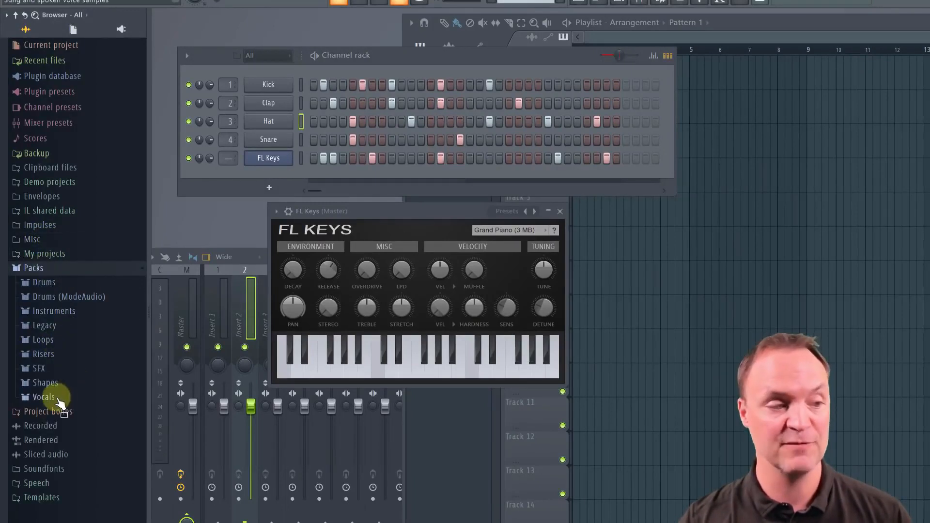
{"action": "left_click", "coordinate": [54, 399]}
{"action": "left_click_drag", "start_coordinate": [68, 411], "coordinate": [271, 141]}
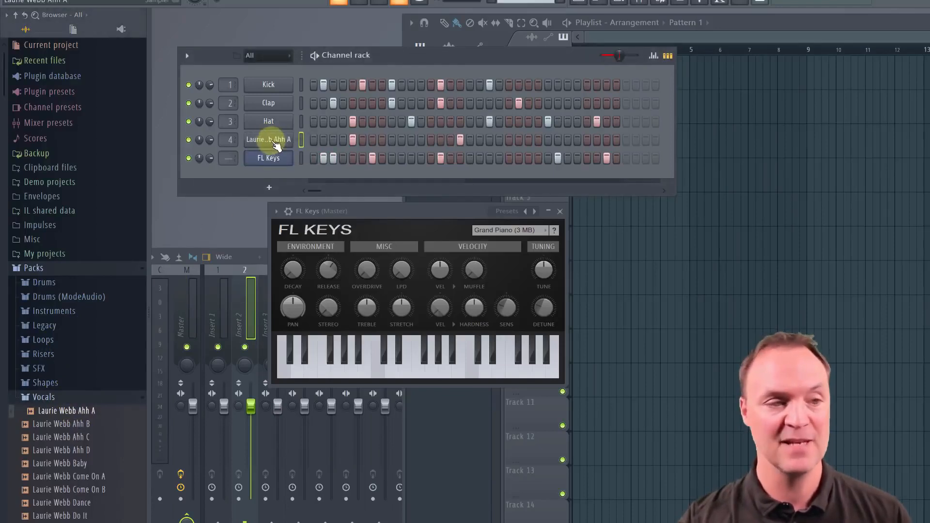
{"action": "key", "text": "space"}
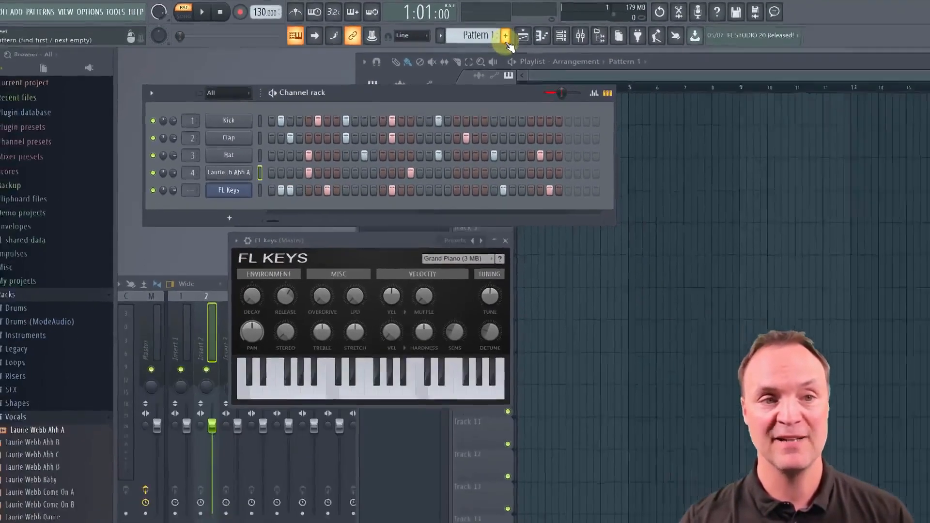
Create Pattern 2 with its default name and add Hat hits on steps 4 and 10 and Clap hits on steps 6, 7 and 10
{"action": "left_click", "coordinate": [607, 47]}
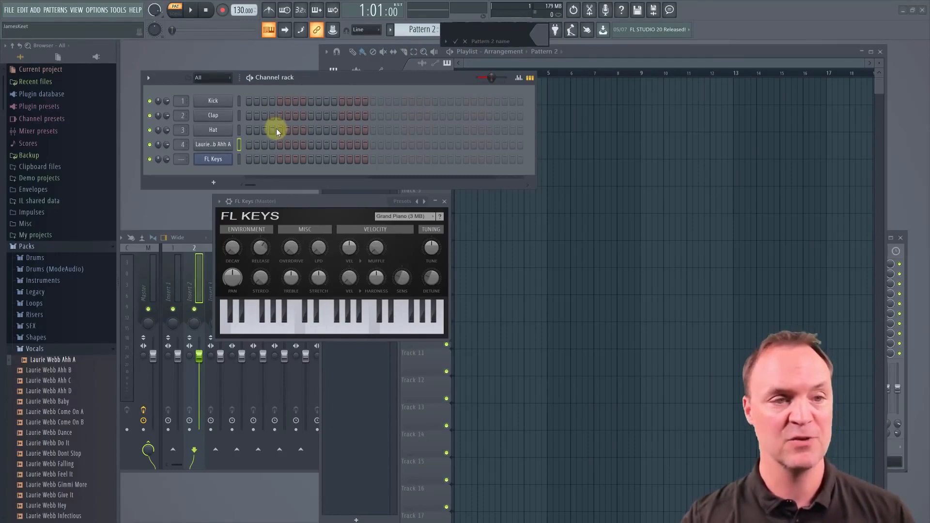
{"action": "left_click", "coordinate": [455, 42]}
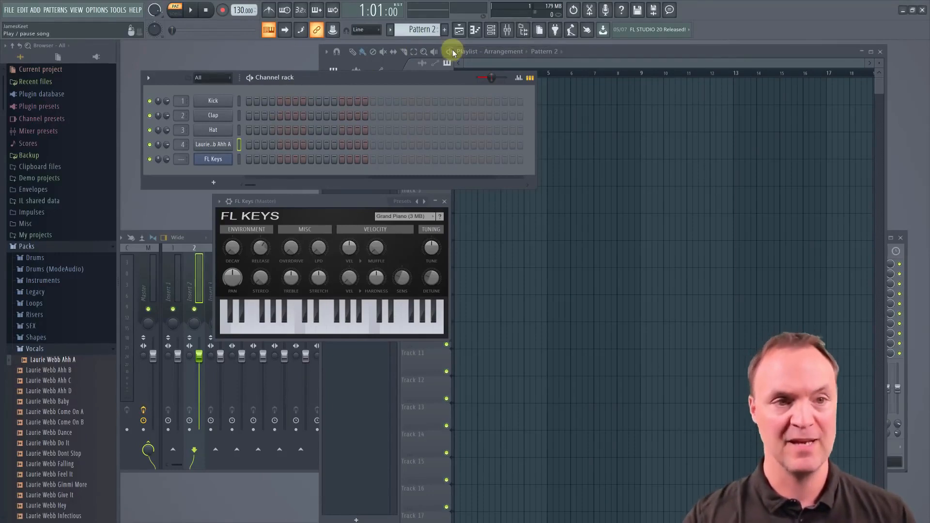
{"action": "left_click", "coordinate": [272, 130]}
{"action": "left_click", "coordinate": [288, 116]}
{"action": "left_click", "coordinate": [295, 115]}
{"action": "left_click", "coordinate": [318, 115]}
{"action": "left_click", "coordinate": [318, 129]}
Add vocal hits on steps 6, 9 and 13, a Hat on step 14 and Kicks on steps 8 and 13, and play Pattern 2
{"action": "left_click", "coordinate": [311, 145]}
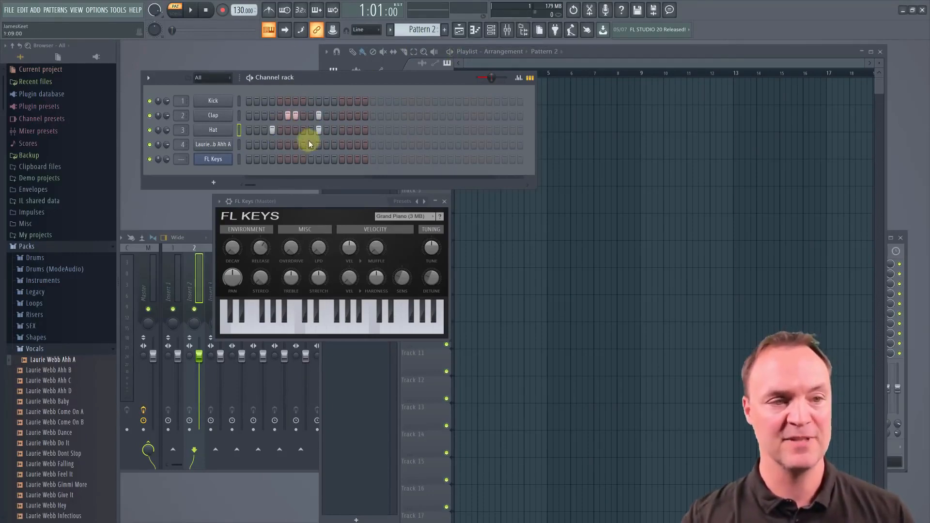
{"action": "left_click", "coordinate": [288, 145]}
{"action": "left_click", "coordinate": [342, 145]}
{"action": "left_click", "coordinate": [350, 130]}
{"action": "left_click", "coordinate": [342, 100]}
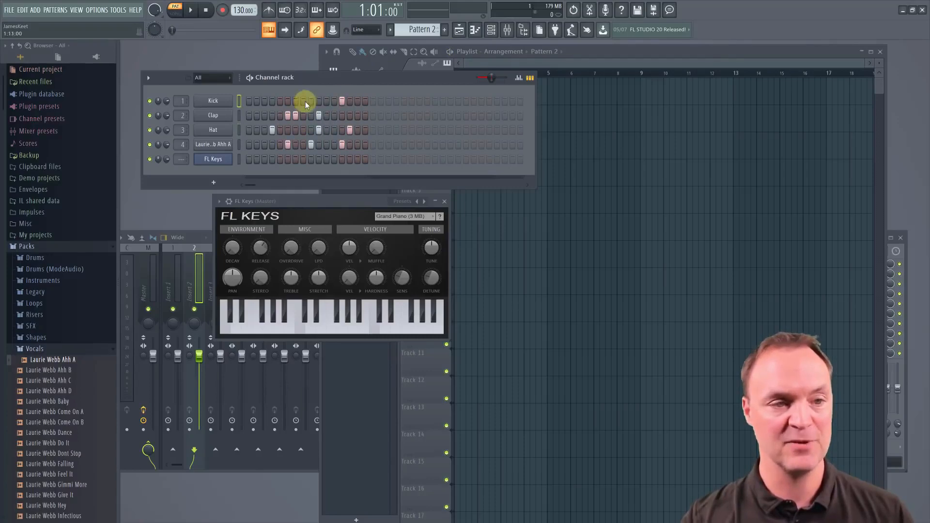
{"action": "key", "text": "space"}
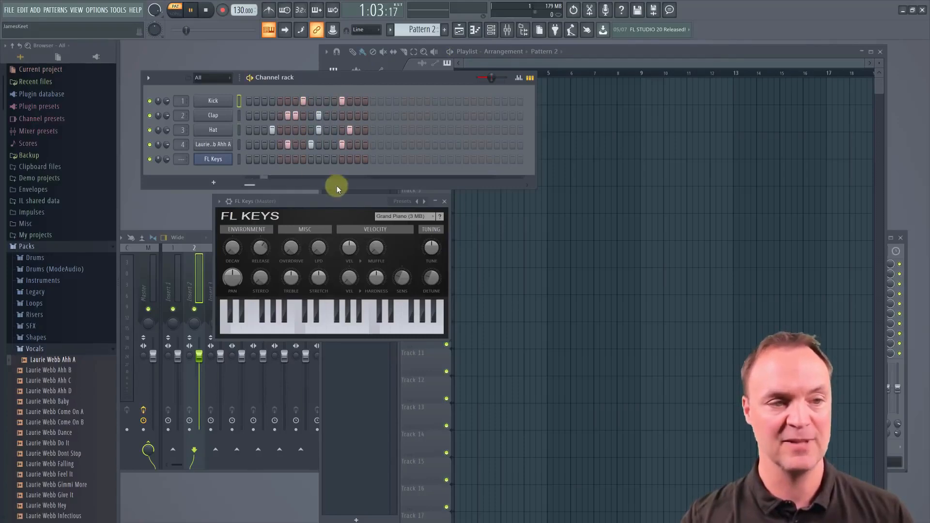
Add an FL Keys note on step 5 of Pattern 2 and shift the channel rack window slightly aside
{"action": "left_click", "coordinate": [279, 160]}
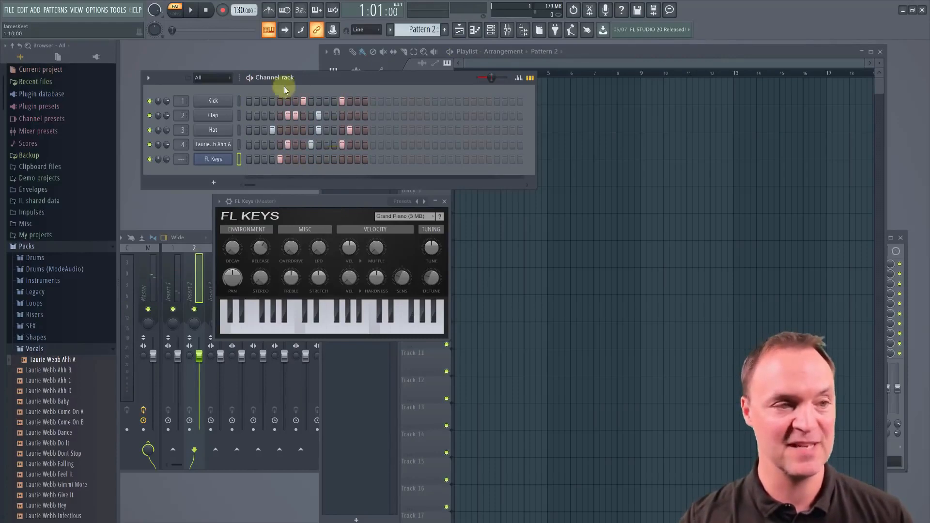
{"action": "left_click_drag", "start_coordinate": [298, 78], "coordinate": [330, 79]}
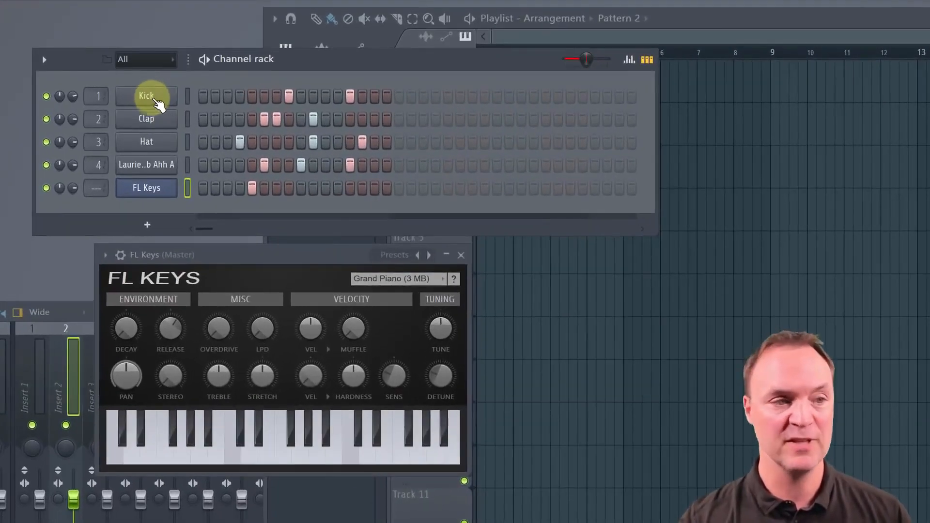
Change the Kick channel's color to yellow and give it the microphone icon
{"action": "right_click", "coordinate": [153, 100]}
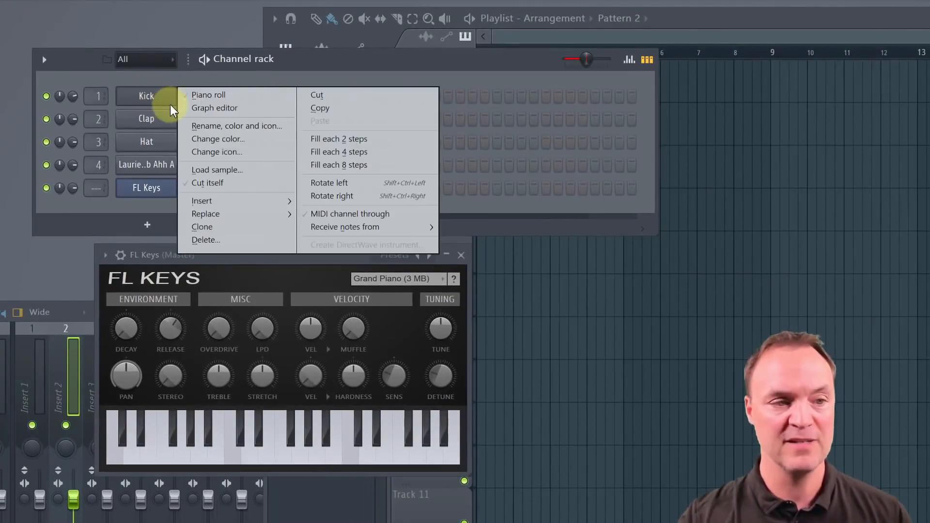
{"action": "left_click", "coordinate": [251, 140]}
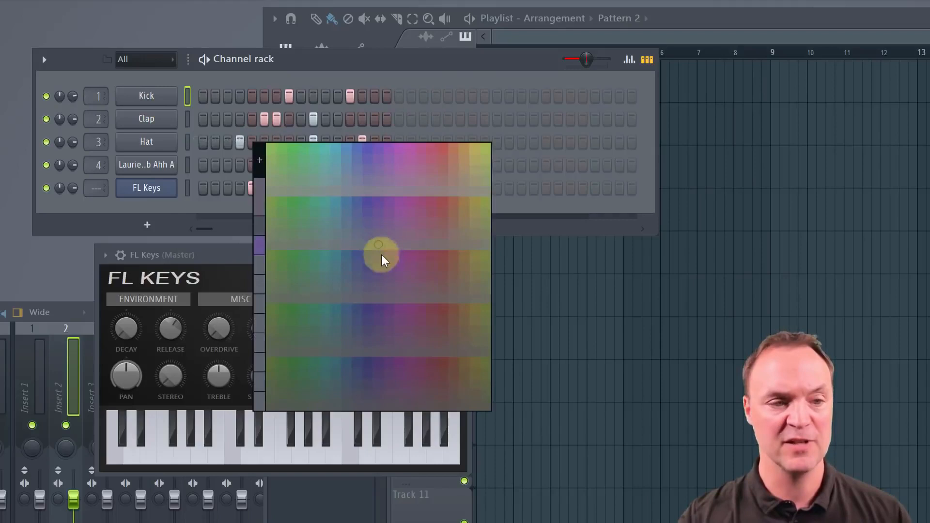
{"action": "left_click", "coordinate": [476, 208]}
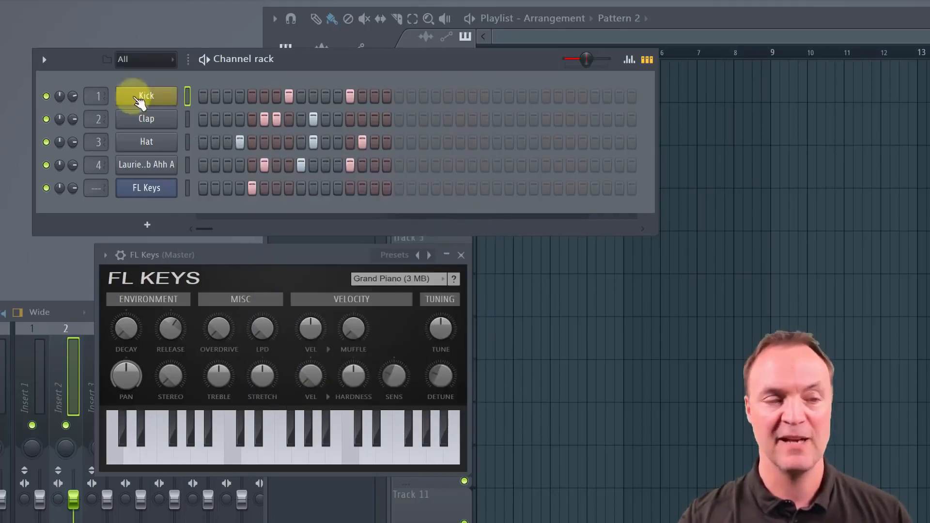
{"action": "right_click", "coordinate": [149, 100]}
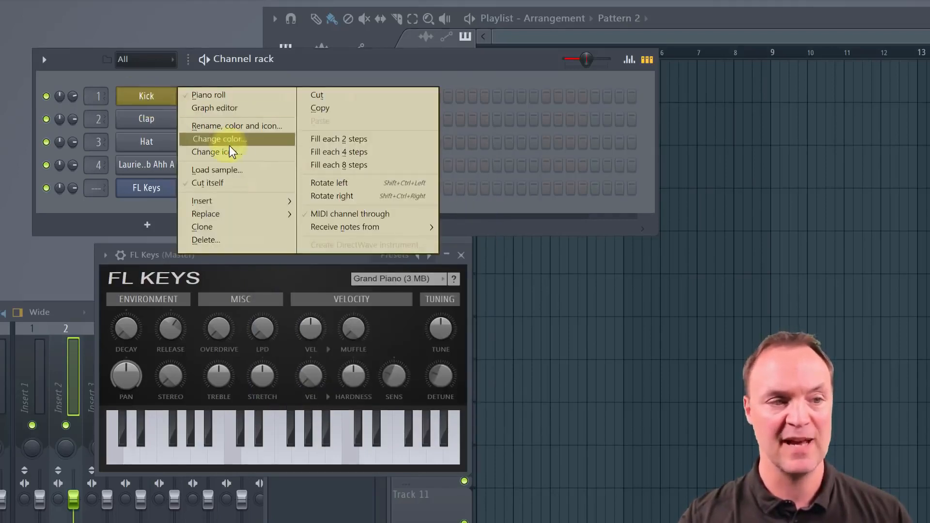
{"action": "left_click", "coordinate": [251, 152]}
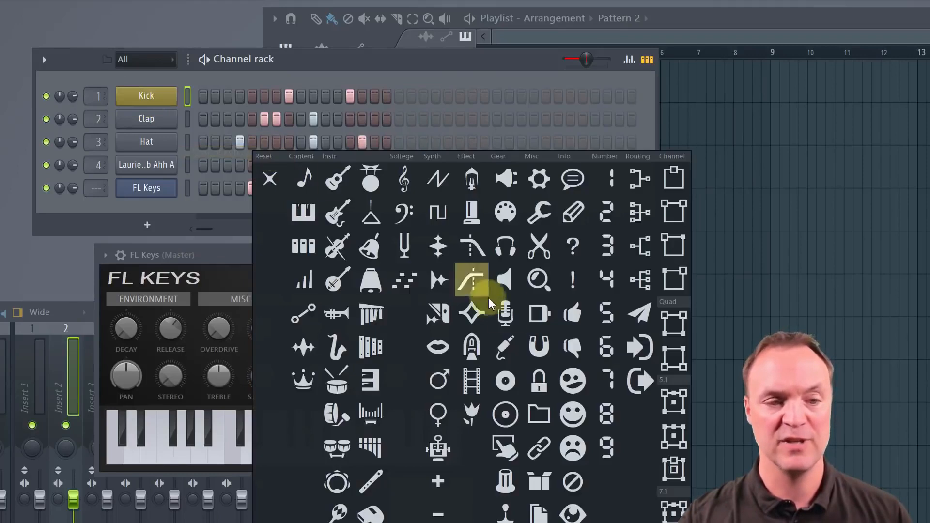
{"action": "left_click", "coordinate": [504, 310]}
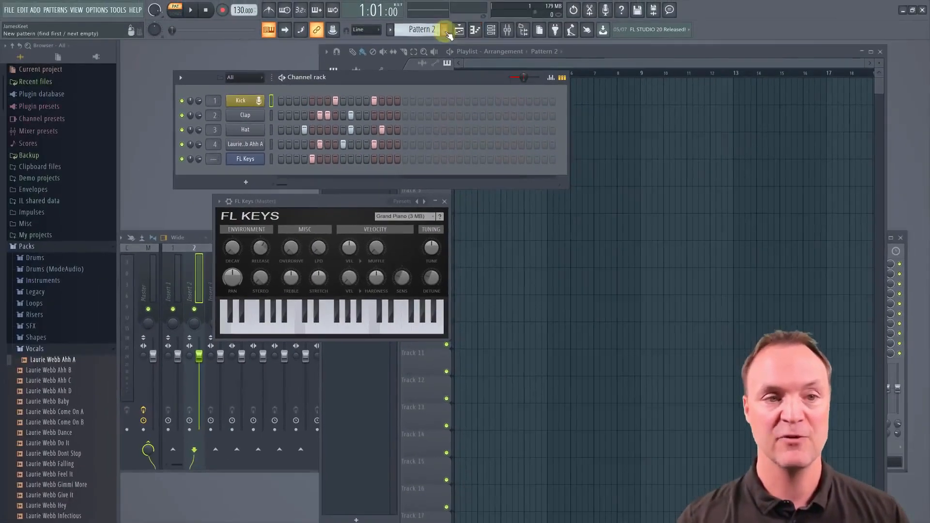
Create Pattern 3 with its default name and add a vocal on step 2, Hat on 11, Claps on 5 and 13, Kick on 6 and FL Keys on 12
{"action": "left_click", "coordinate": [446, 32]}
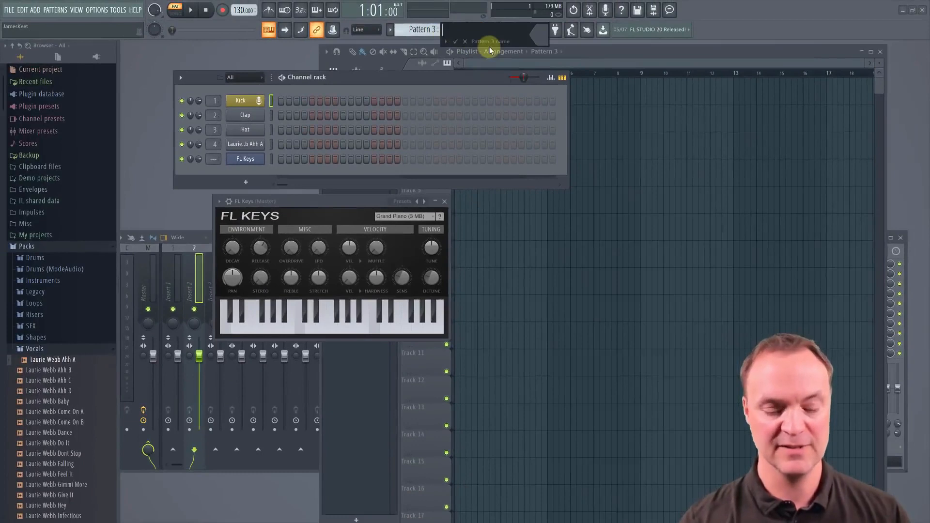
{"action": "key", "text": "Return"}
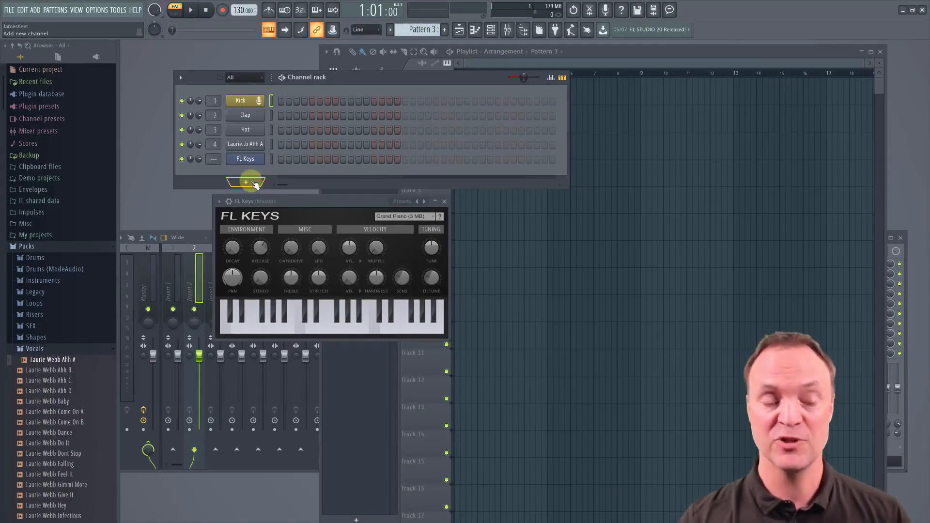
{"action": "left_click", "coordinate": [289, 145]}
{"action": "left_click", "coordinate": [357, 130]}
{"action": "left_click", "coordinate": [374, 113]}
{"action": "left_click", "coordinate": [312, 113]}
{"action": "left_click", "coordinate": [320, 100]}
{"action": "left_click", "coordinate": [367, 159]}
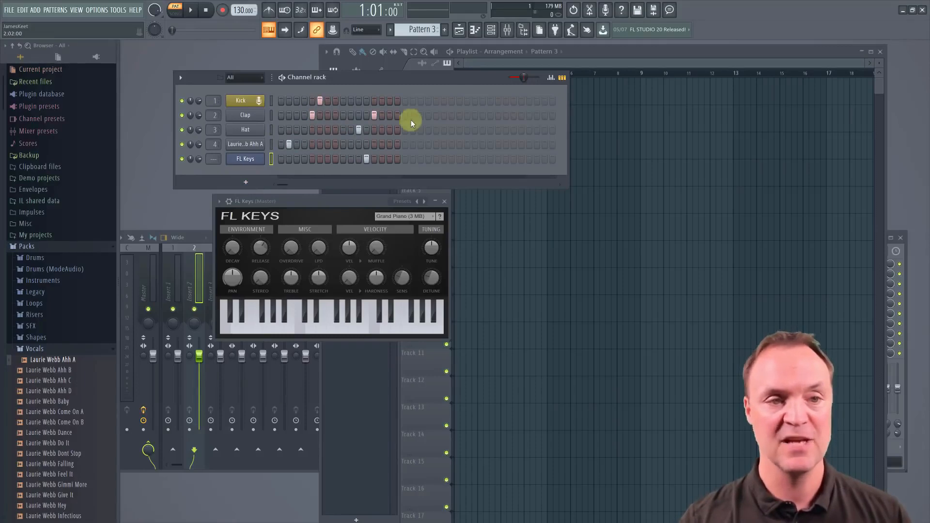
Move the channel rack clear of the pattern selector and switch through Patterns 1, 2 and 3 to review their steps
{"action": "left_click_drag", "start_coordinate": [427, 85], "coordinate": [375, 84]}
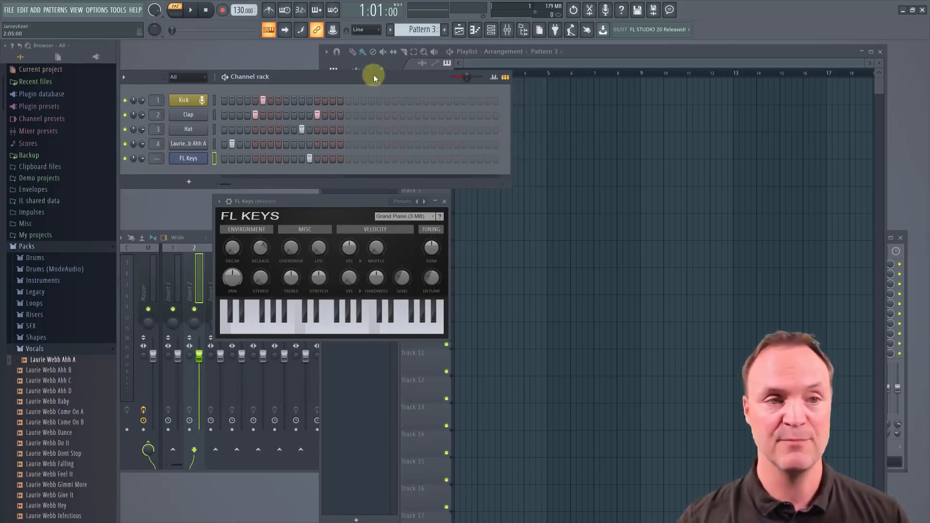
{"action": "left_click", "coordinate": [390, 30]}
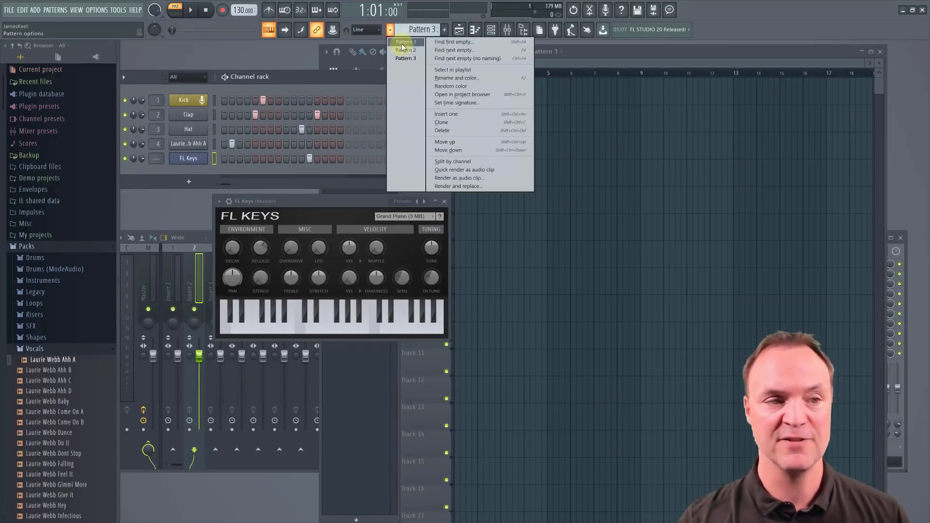
{"action": "left_click", "coordinate": [404, 42]}
{"action": "left_click", "coordinate": [390, 32]}
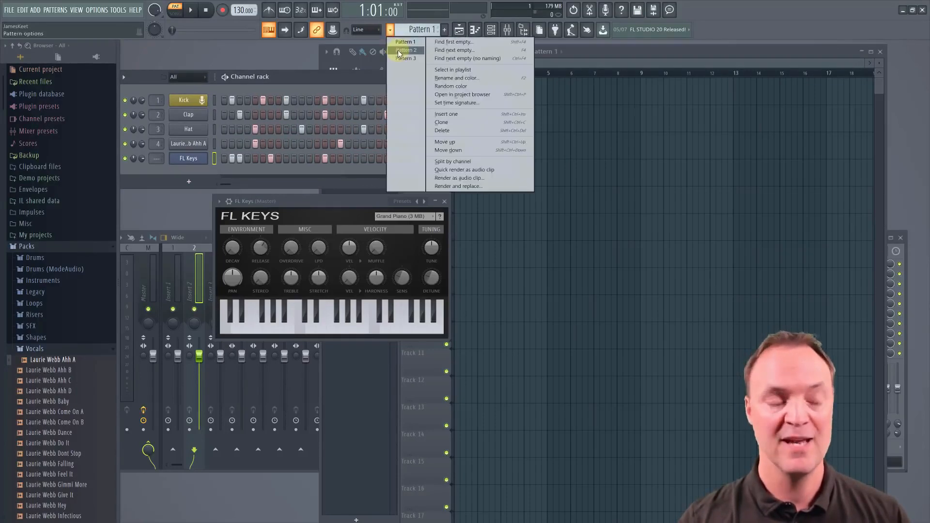
{"action": "left_click", "coordinate": [400, 52]}
{"action": "left_click", "coordinate": [391, 32]}
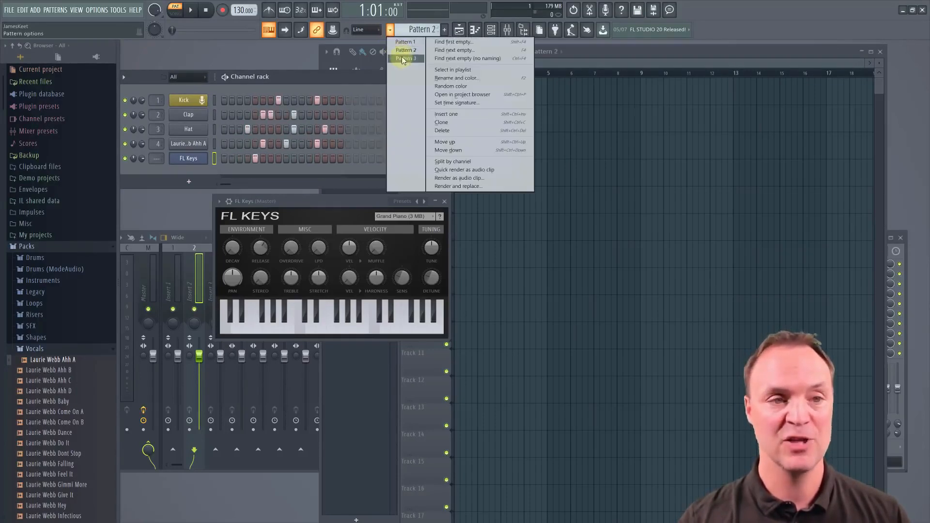
{"action": "left_click", "coordinate": [401, 60]}
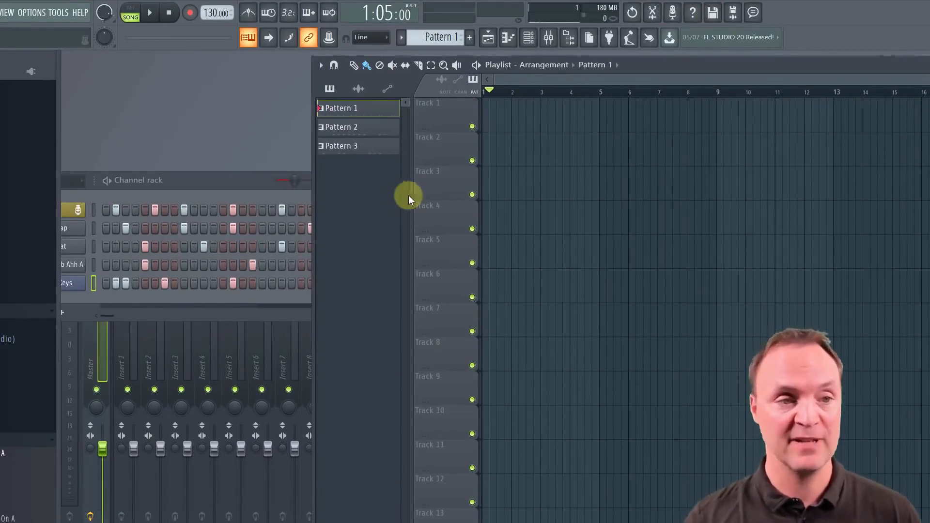
Place a Pattern 1 clip on Track 2 at bar 3, try moving it to Track 4, and delete it
{"action": "left_click_drag", "start_coordinate": [338, 112], "coordinate": [543, 144]}
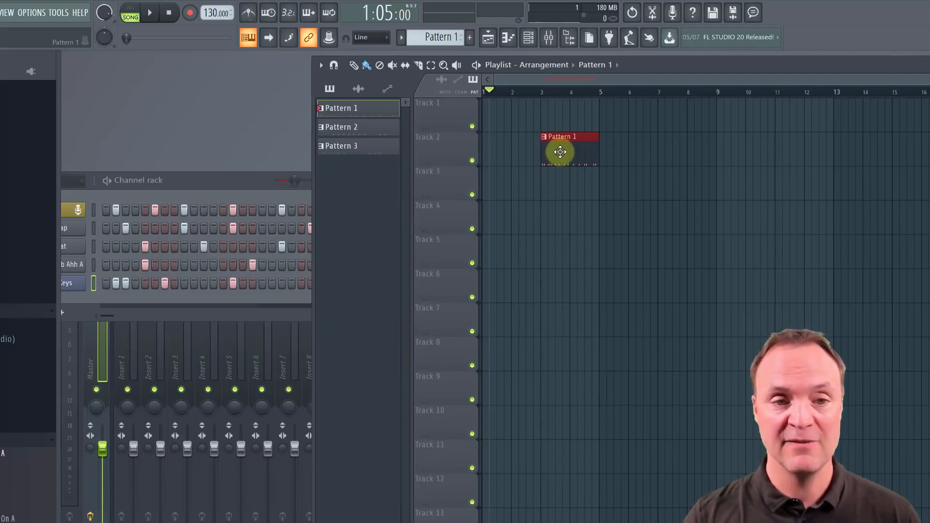
{"action": "left_click_drag", "start_coordinate": [569, 150], "coordinate": [581, 213]}
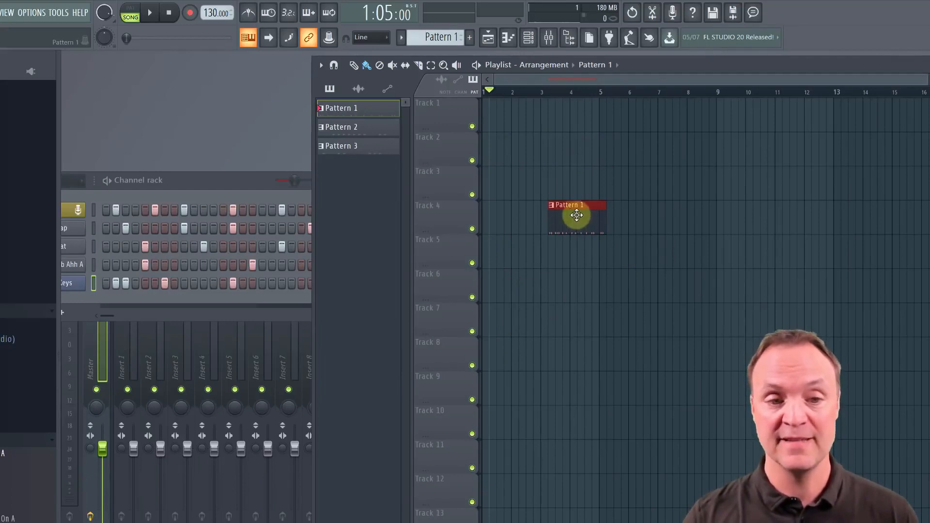
{"action": "right_click", "coordinate": [578, 220]}
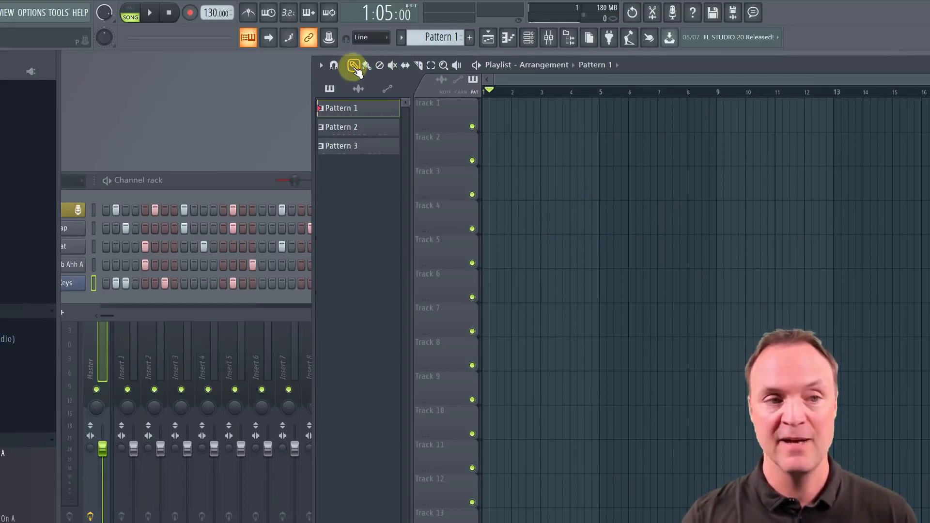
Draw single Pattern 2 clips on Tracks 3, 4 and 5 with the Draw tool and delete all three
{"action": "left_click", "coordinate": [547, 183]}
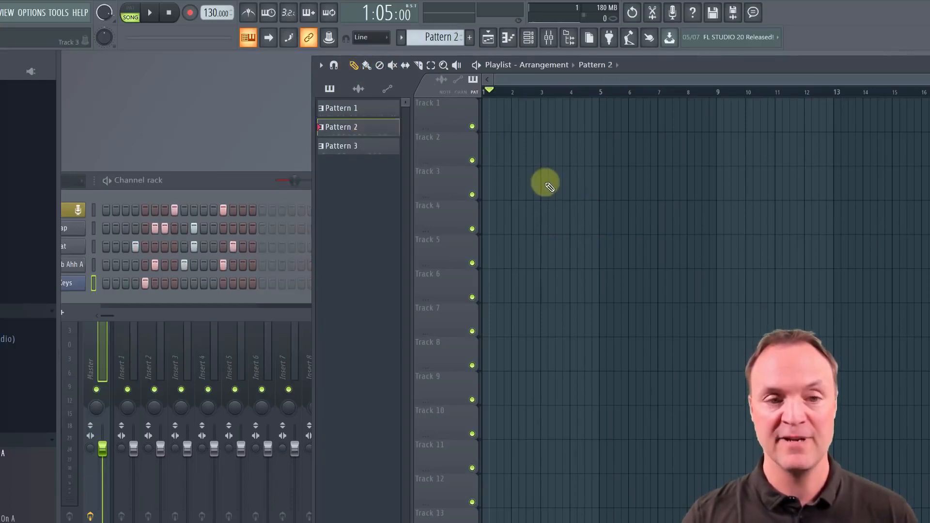
{"action": "left_click", "coordinate": [579, 222]}
{"action": "left_click", "coordinate": [638, 250]}
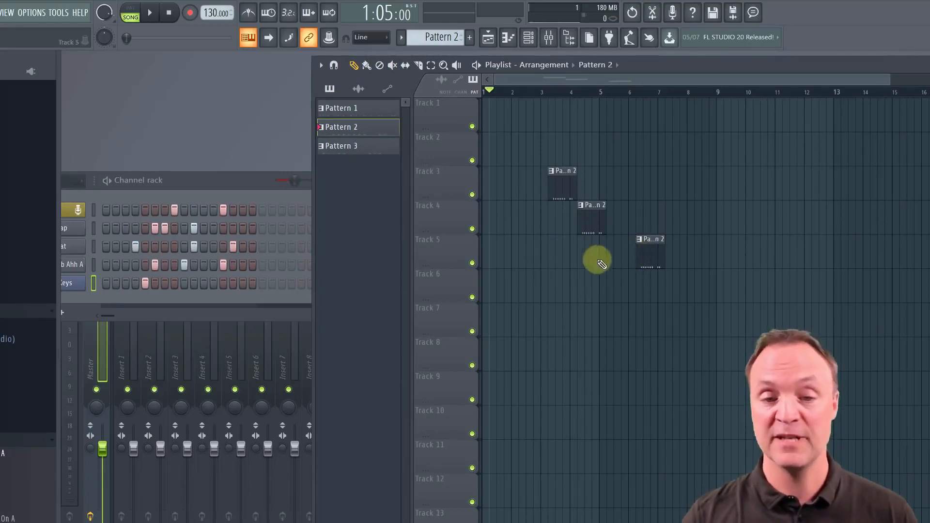
{"action": "right_click", "coordinate": [646, 253]}
{"action": "right_click", "coordinate": [589, 222]}
{"action": "right_click", "coordinate": [562, 185]}
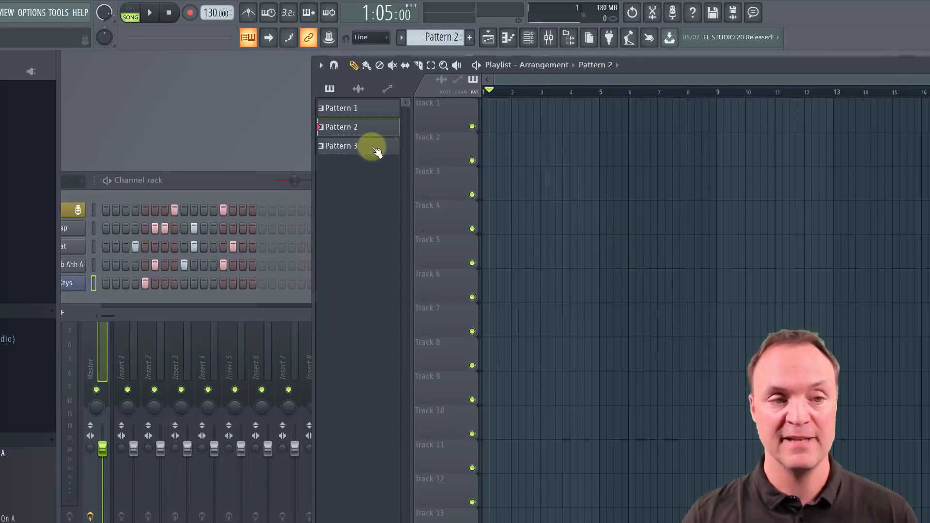
Paint a row of Pattern 3 clips along Track 3 from bar 3 through bar 14 and delete the first clip
{"action": "left_click", "coordinate": [371, 146]}
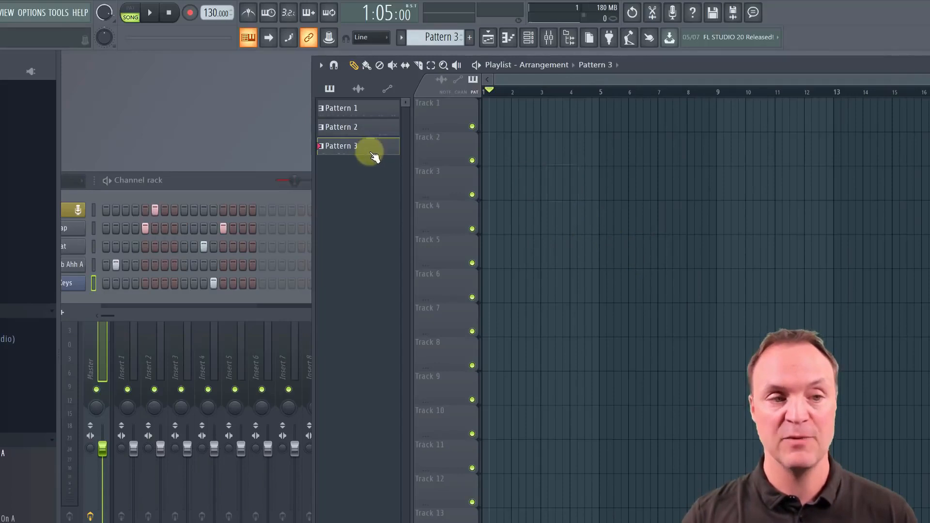
{"action": "left_click", "coordinate": [366, 66]}
{"action": "mouse_move", "coordinate": [540, 188]}
{"action": "left_mouse_down"}
{"action": "mouse_move", "coordinate": [633, 179]}
{"action": "mouse_move", "coordinate": [862, 189]}
{"action": "left_mouse_up"}
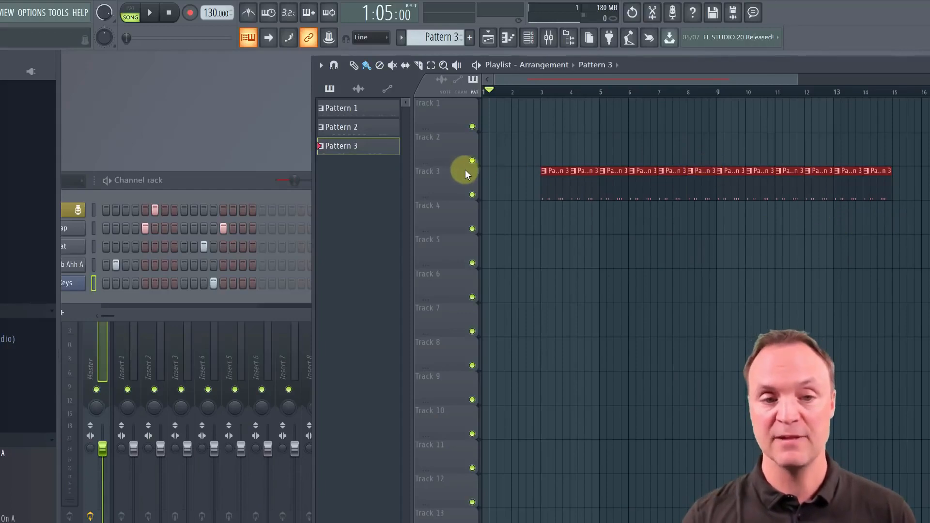
{"action": "left_click_drag", "start_coordinate": [554, 186], "coordinate": [584, 199]}
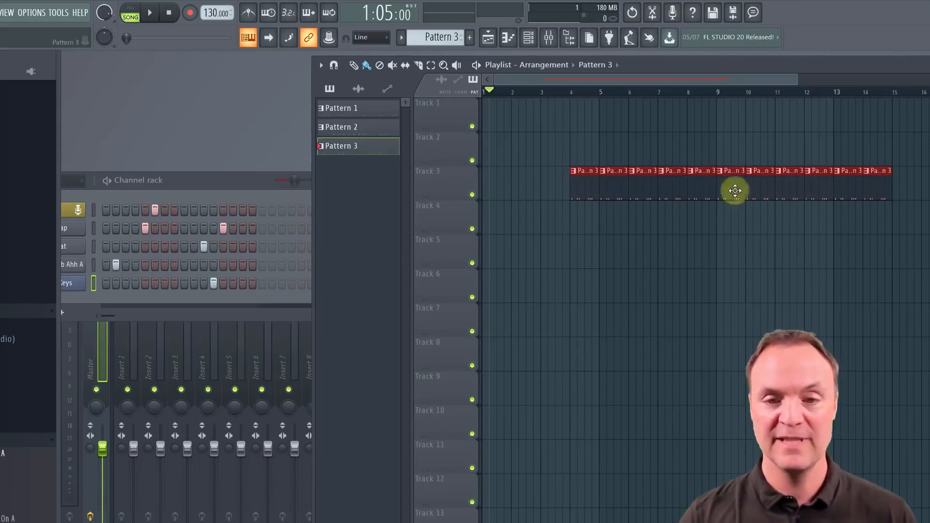
Move the whole Pattern 3 row to Track 5 and place Pattern 2 on Track 4 and Pattern 1 on Track 3 above it
{"action": "left_click", "coordinate": [914, 227], "text": "ctrl"}
{"action": "left_click_drag", "start_coordinate": [871, 209], "coordinate": [566, 170]}
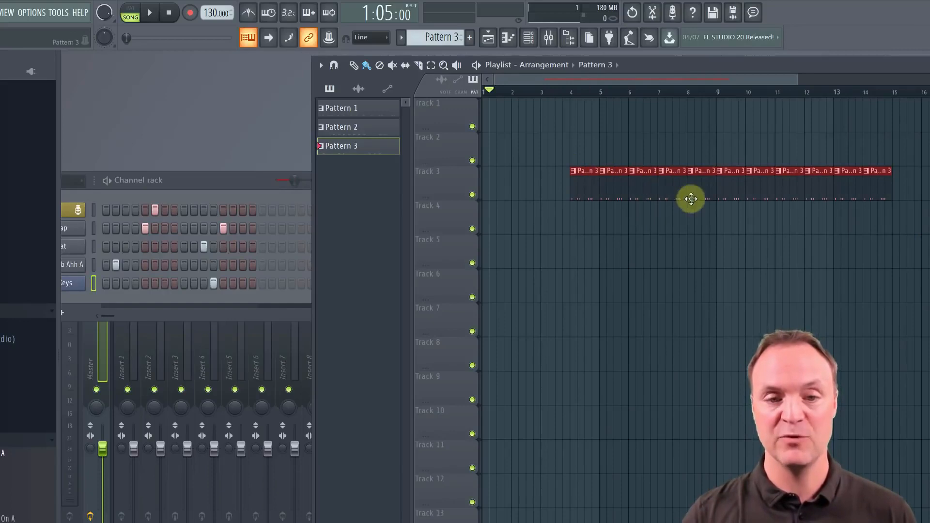
{"action": "left_click_drag", "start_coordinate": [691, 183], "coordinate": [655, 221]}
{"action": "left_click_drag", "start_coordinate": [656, 278], "coordinate": [671, 233]}
{"action": "left_click_drag", "start_coordinate": [367, 128], "coordinate": [604, 231]}
{"action": "left_click_drag", "start_coordinate": [335, 107], "coordinate": [651, 205]}
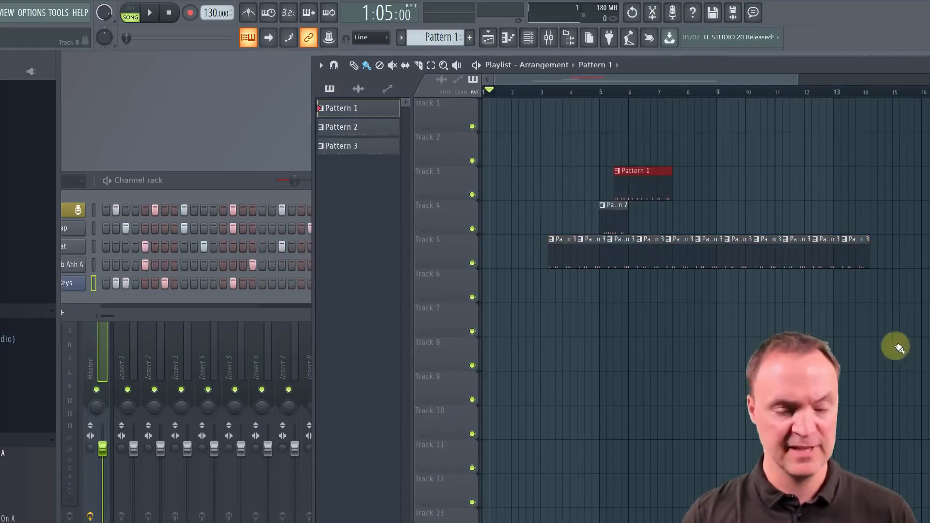
Select all the playlist clips, move them one track down together, and delete them
{"action": "left_click_drag", "start_coordinate": [926, 348], "coordinate": [583, 173]}
{"action": "mouse_move", "coordinate": [659, 193]}
{"action": "left_mouse_down"}
{"action": "mouse_move", "coordinate": [653, 290]}
{"action": "mouse_move", "coordinate": [649, 203]}
{"action": "left_mouse_up"}
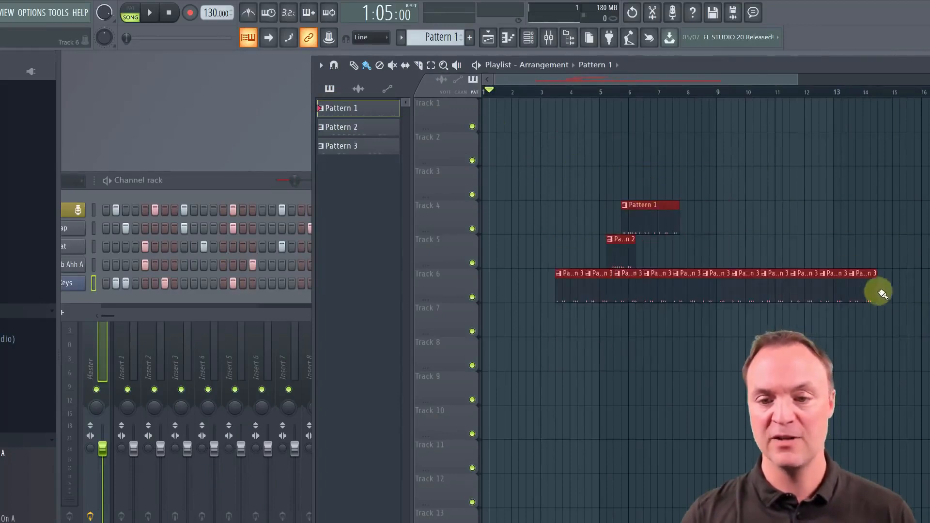
{"action": "mouse_move", "coordinate": [874, 289]}
{"action": "left_mouse_down"}
{"action": "mouse_move", "coordinate": [841, 289]}
{"action": "mouse_move", "coordinate": [872, 292]}
{"action": "left_mouse_up"}
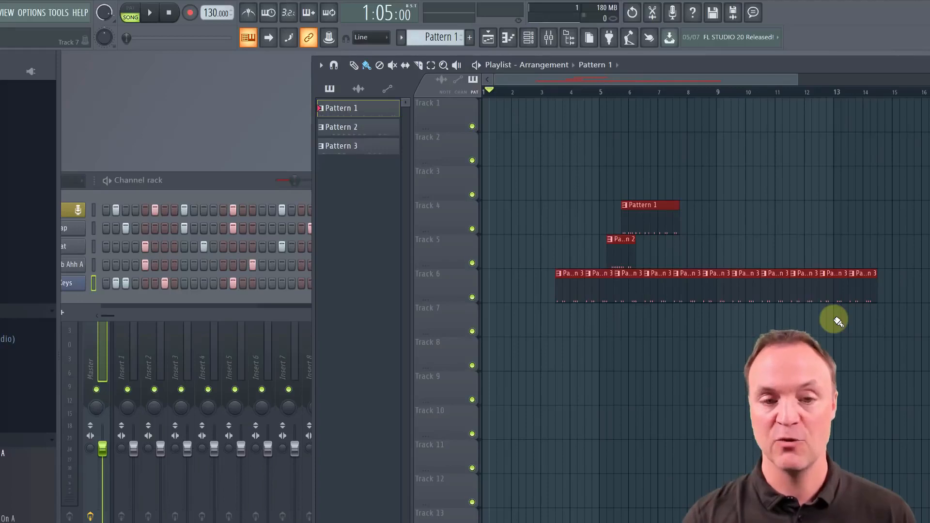
{"action": "key", "text": "ctrl+a"}
{"action": "key", "text": "Delete"}
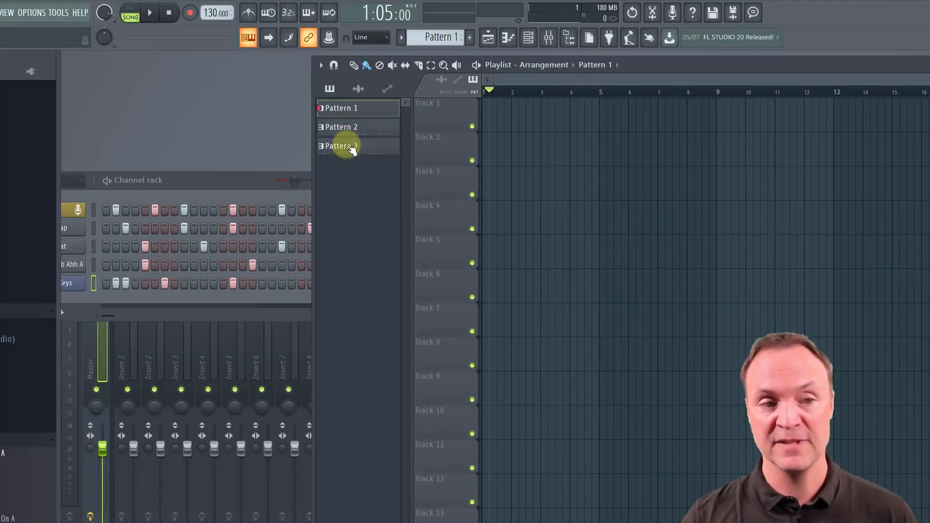
Choose Pattern 2 as the playlist's current pattern and activate the Paint tool
{"action": "left_click", "coordinate": [624, 69]}
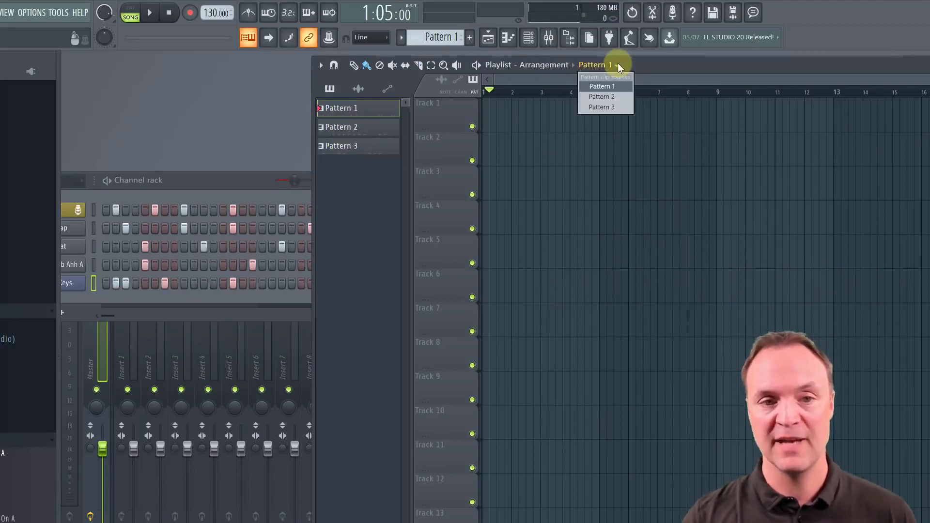
{"action": "left_click", "coordinate": [616, 98]}
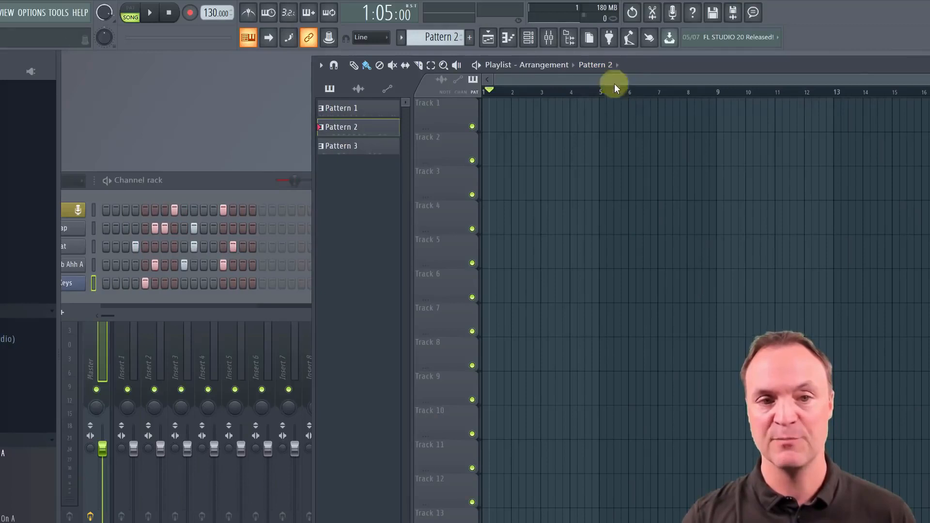
{"action": "left_click", "coordinate": [367, 66]}
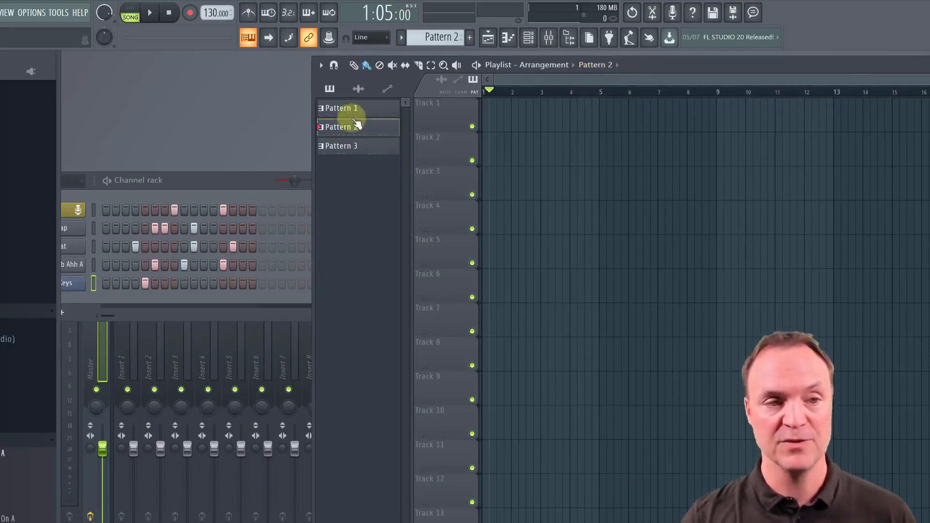
Place Patterns 1, 2 and 3 on Tracks 3, 4 and 5, starting at about bars 3.25, 4.75 and 5.5, and play the song
{"action": "left_click_drag", "start_coordinate": [339, 108], "coordinate": [545, 198]}
{"action": "left_click_drag", "start_coordinate": [393, 127], "coordinate": [598, 210]}
{"action": "left_click_drag", "start_coordinate": [332, 145], "coordinate": [621, 260]}
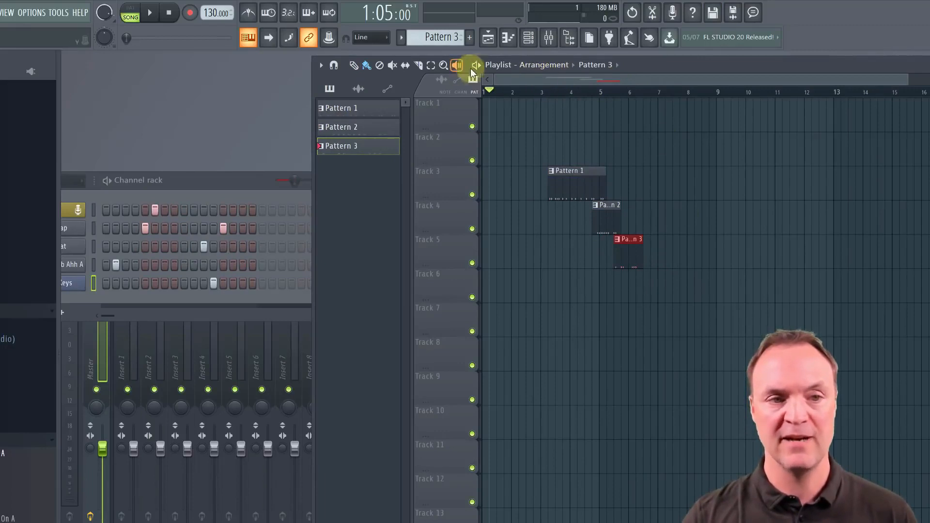
{"action": "key", "text": "space"}
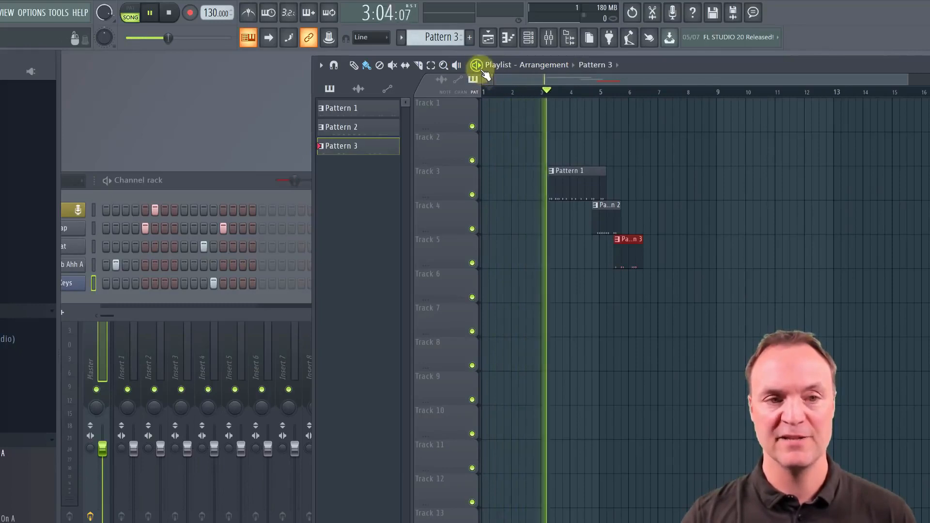
Stop the song, select the playlist timeline from about bar 3.25 to bar 4.5, and play only that section
{"action": "key", "text": "space"}
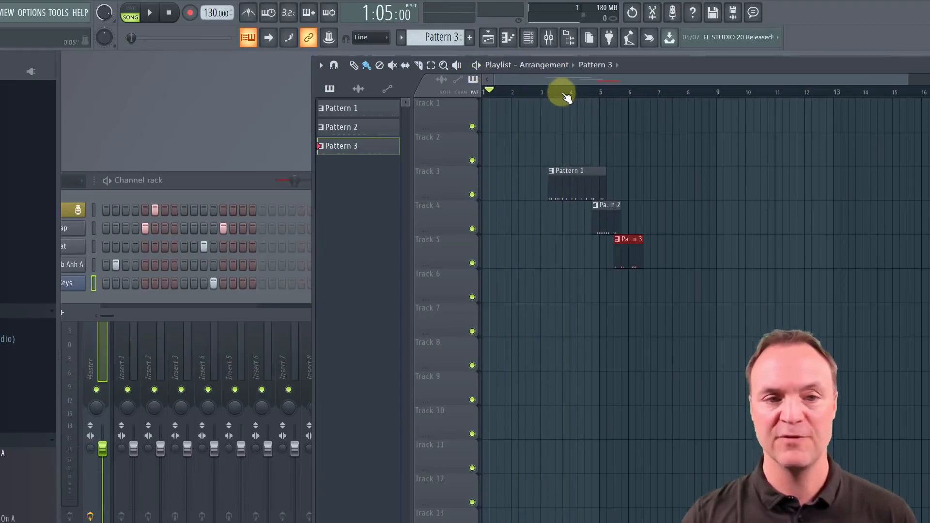
{"action": "left_click_drag", "start_coordinate": [550, 95], "coordinate": [584, 95]}
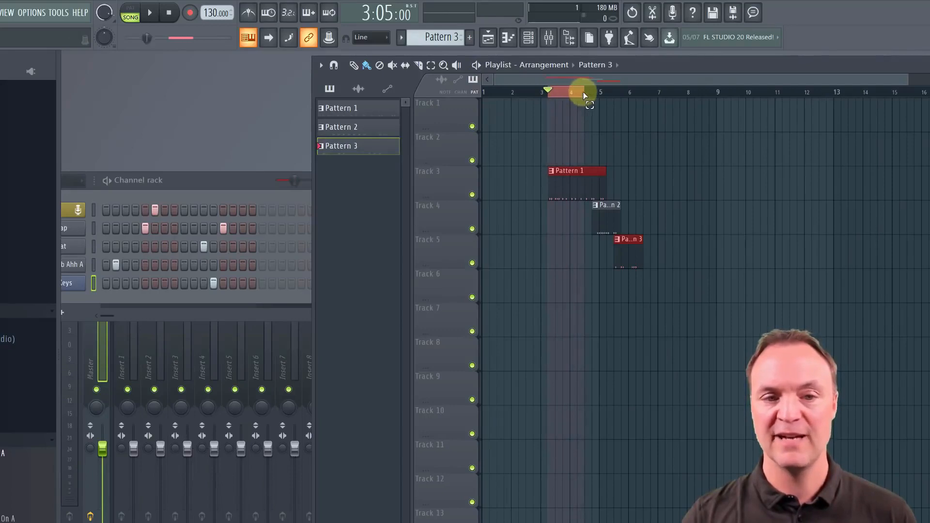
{"action": "key", "text": "space"}
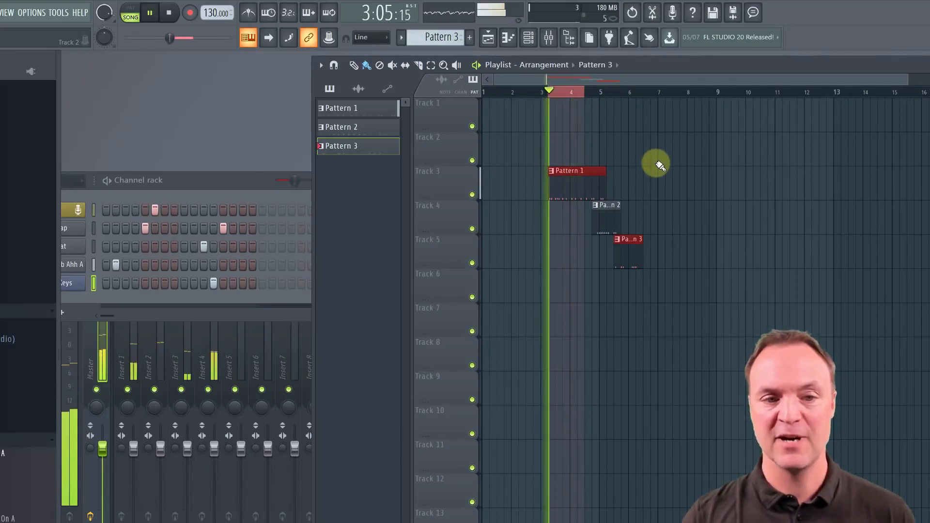
{"action": "key", "text": "space"}
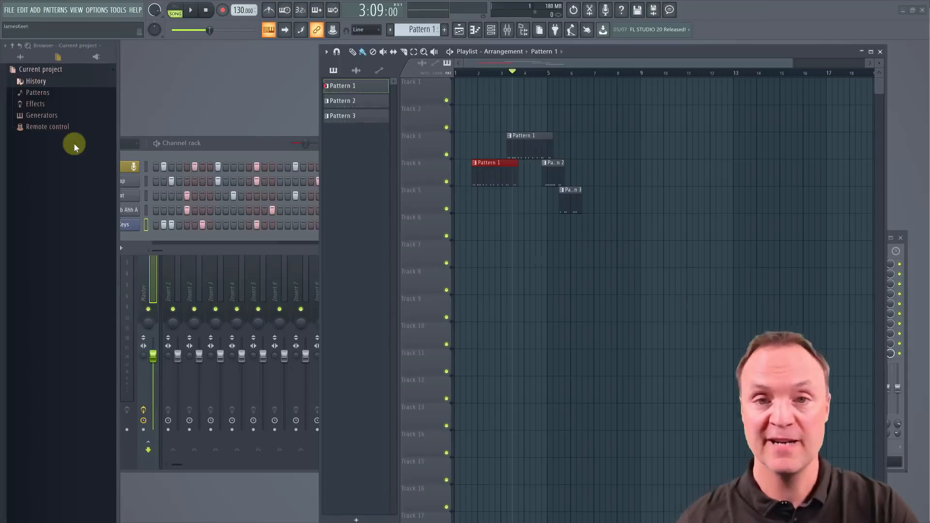
Expand the current project's History in the browser and look through the list of recorded playlist actions
{"action": "left_click", "coordinate": [41, 85]}
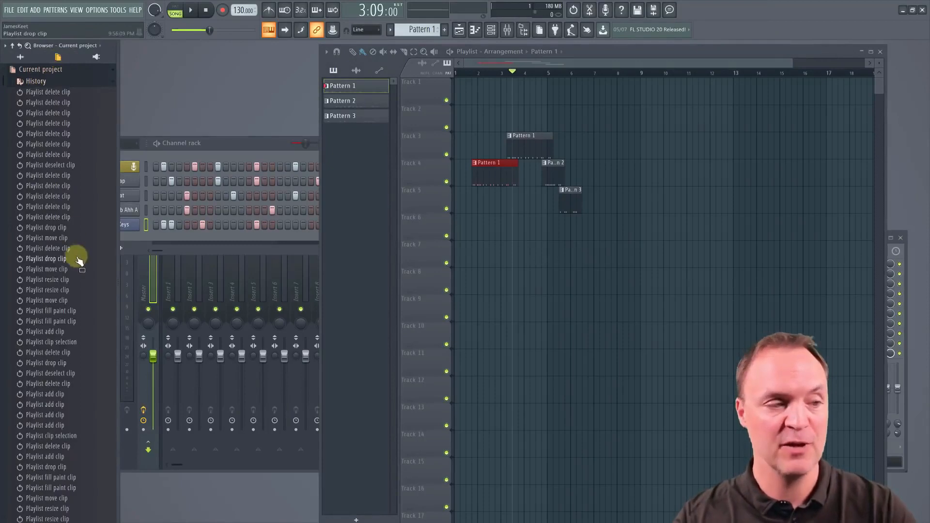
{"action": "scroll", "coordinate": [70, 289], "scroll_direction": "down", "scroll_amount": 10}
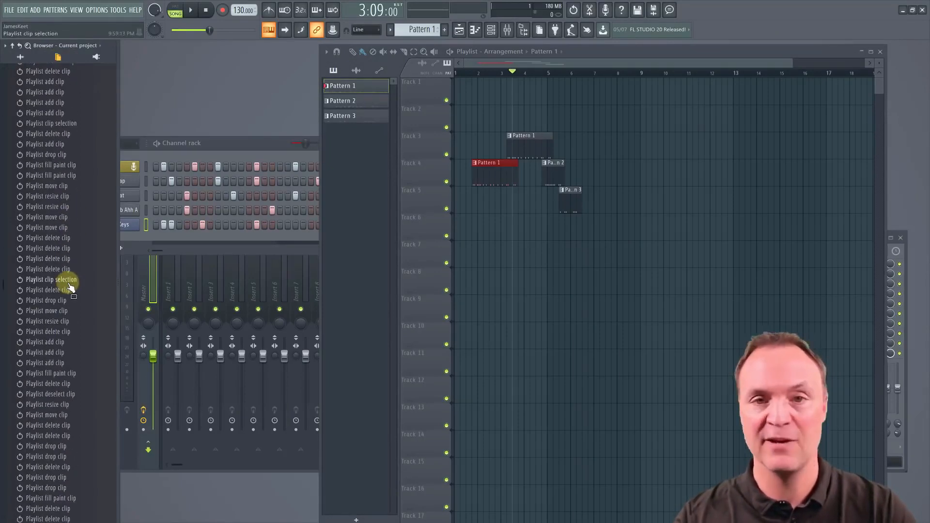
{"action": "scroll", "coordinate": [70, 288], "scroll_direction": "up", "scroll_amount": 8}
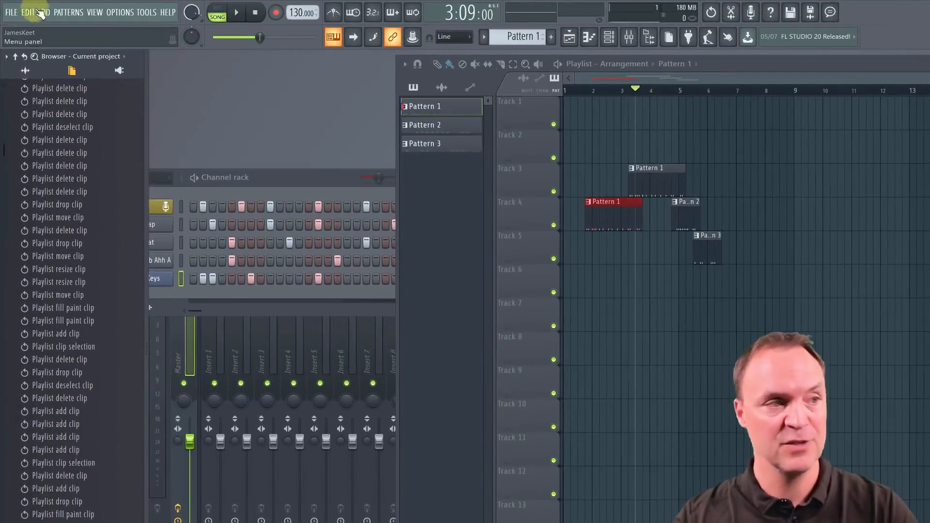
Begin exporting the project as an MP3 file named "example" in the Projects folder
{"action": "left_click", "coordinate": [9, 14]}
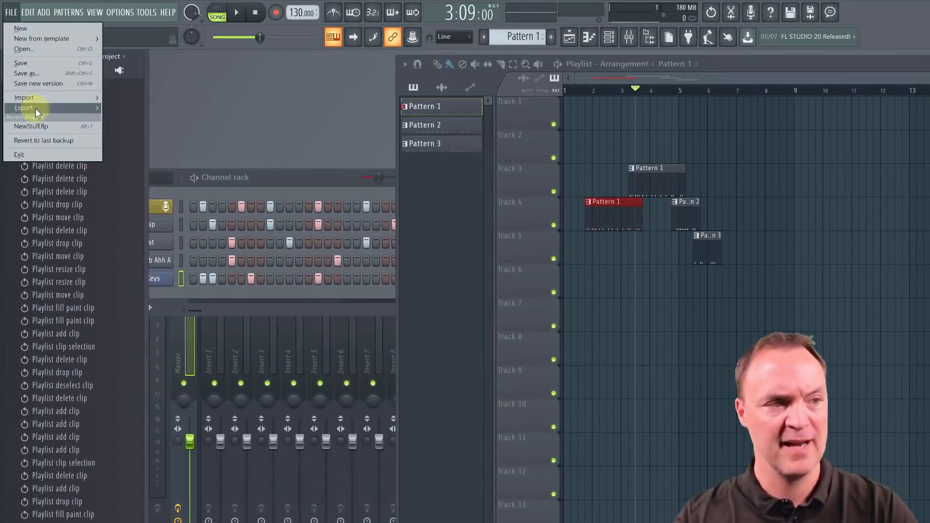
{"action": "mouse_move", "coordinate": [36, 108]}
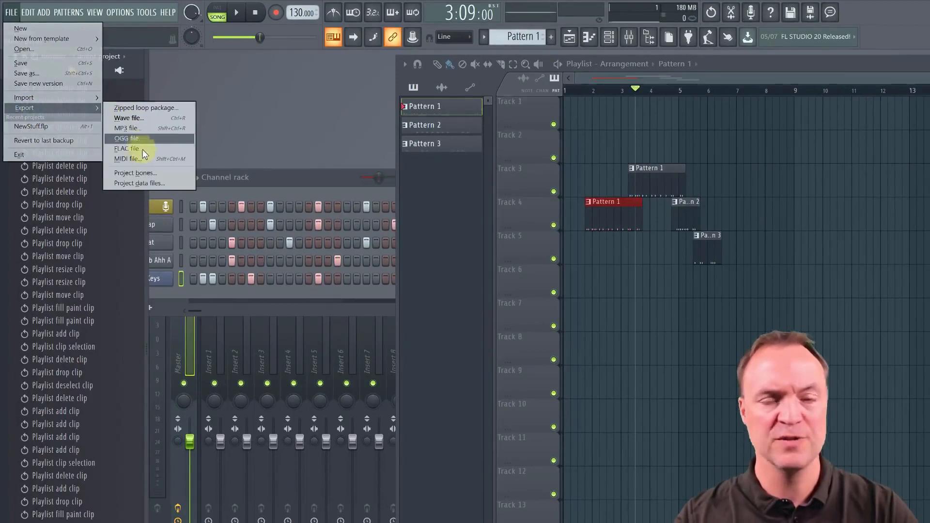
{"action": "left_click", "coordinate": [132, 129]}
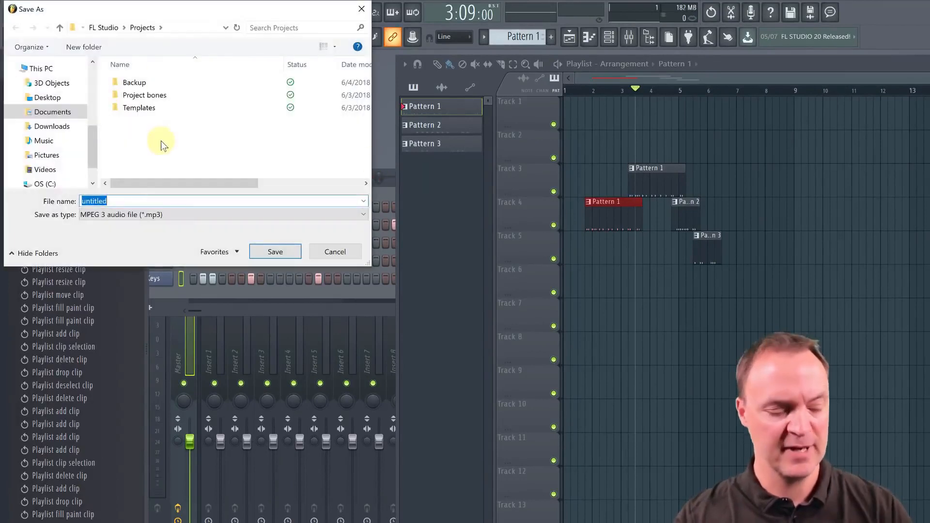
{"action": "type", "text": "example"}
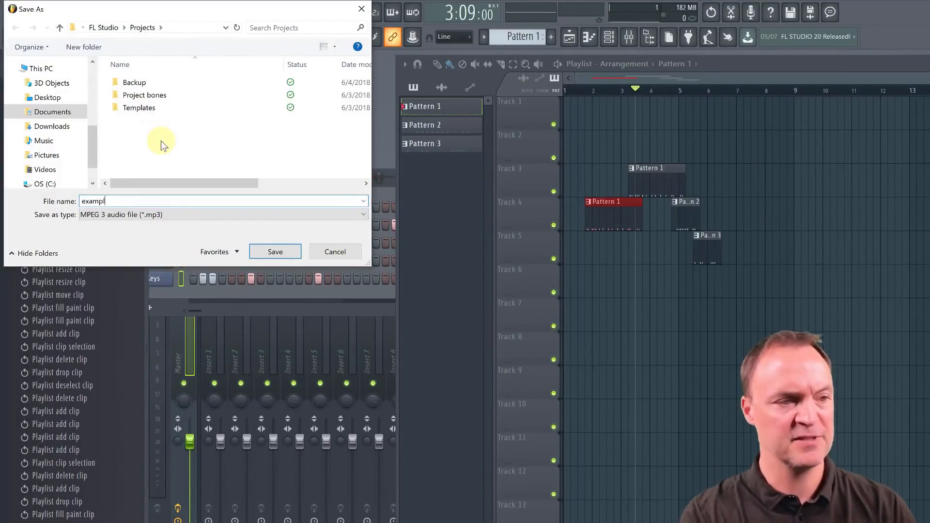
{"action": "key", "text": "Return"}
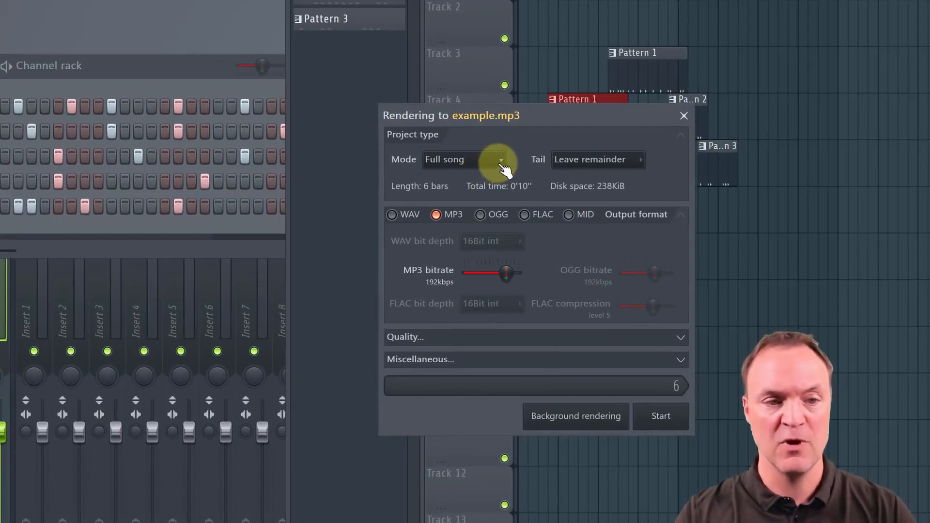
Keep the render mode at Full song, add WAV to the output formats alongside MP3, and render the files
{"action": "left_click", "coordinate": [499, 162]}
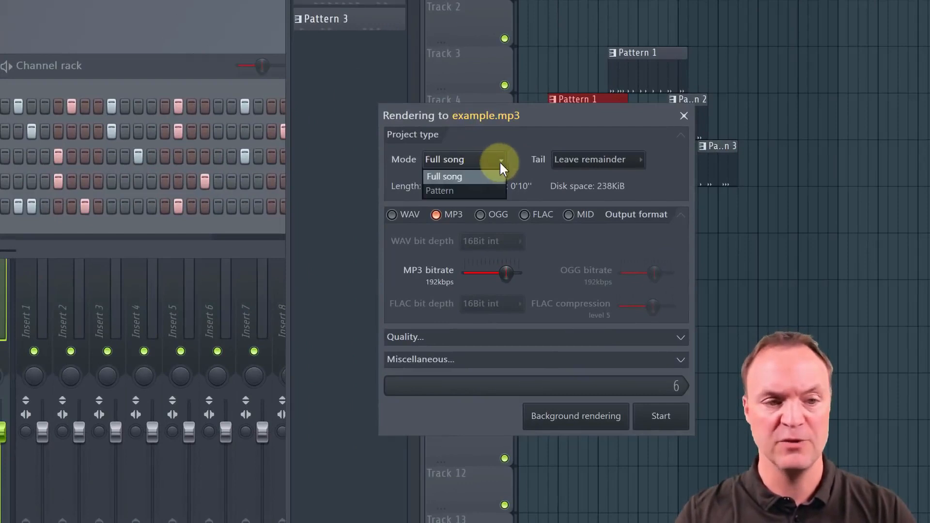
{"action": "left_click", "coordinate": [529, 142]}
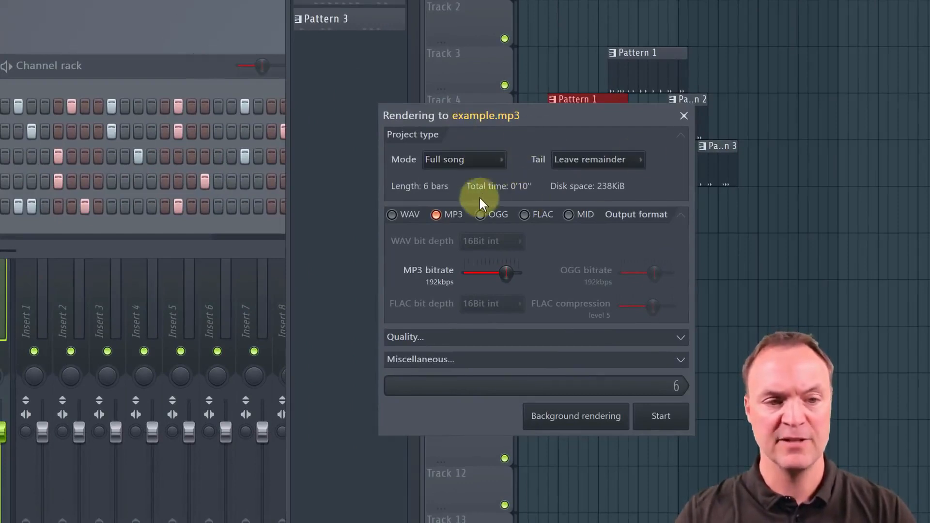
{"action": "left_click", "coordinate": [392, 215]}
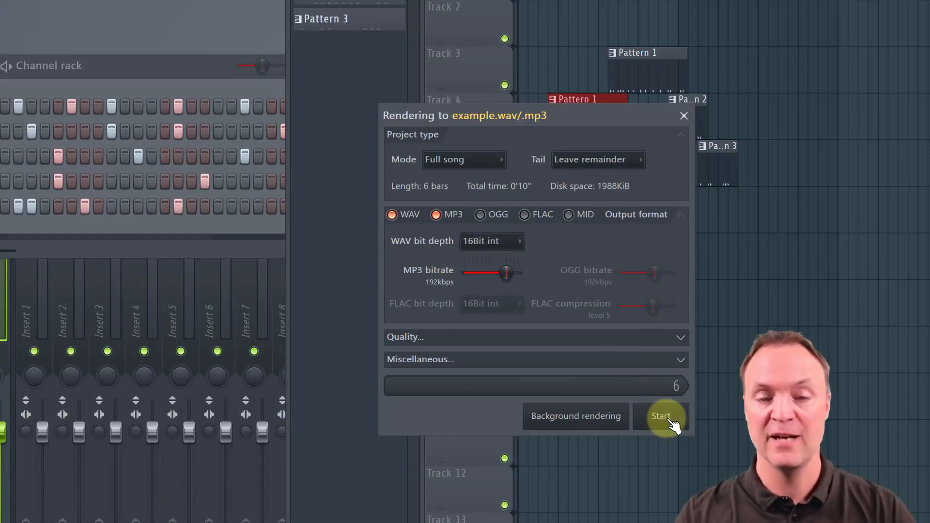
{"action": "left_click", "coordinate": [672, 423]}
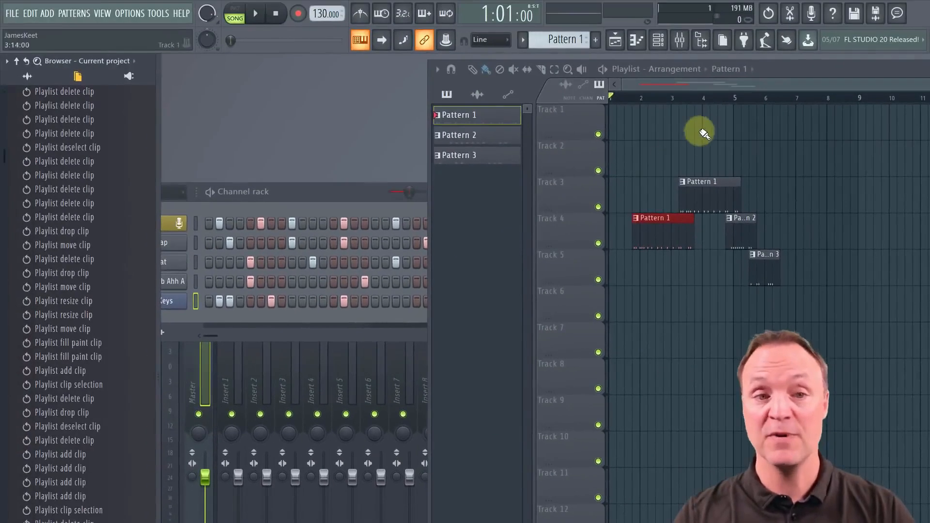
Select the timeline from about bar 2.75 to bar 4.25 and set up its MP3 export as "teset" in Song selection mode
{"action": "left_click_drag", "start_coordinate": [664, 97], "coordinate": [710, 98]}
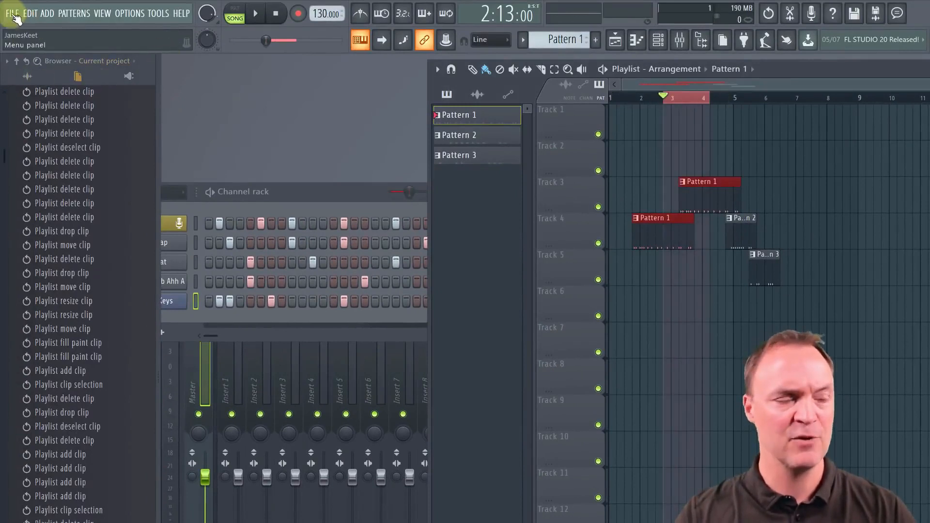
{"action": "left_click", "coordinate": [15, 14]}
{"action": "mouse_move", "coordinate": [30, 117]}
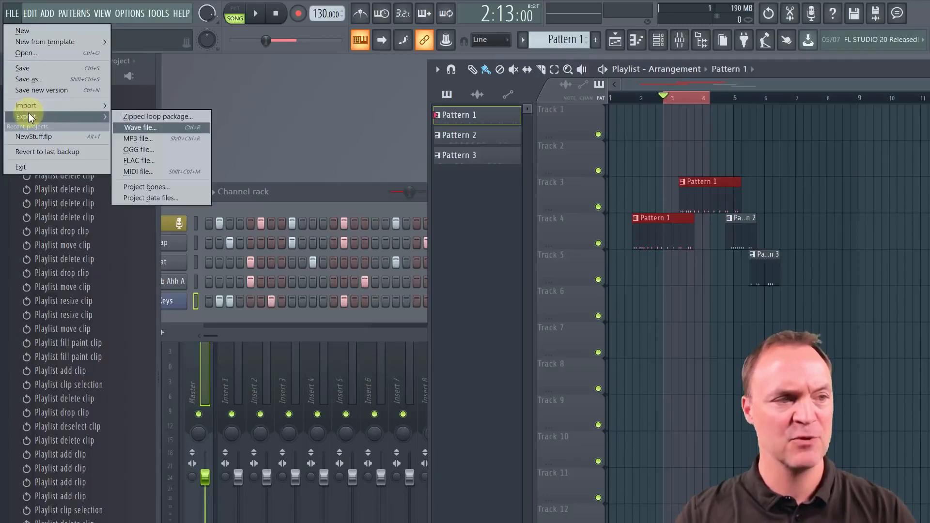
{"action": "left_click", "coordinate": [138, 138]}
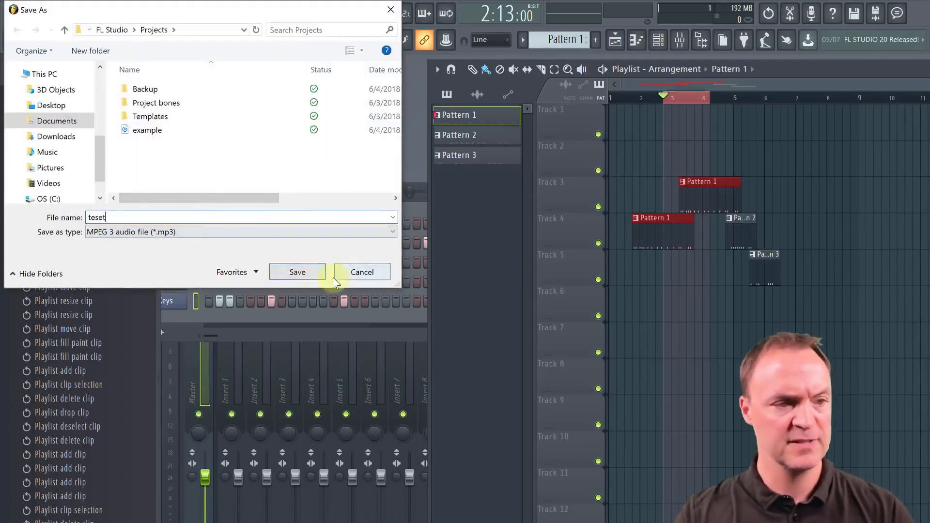
{"action": "left_click", "coordinate": [297, 272]}
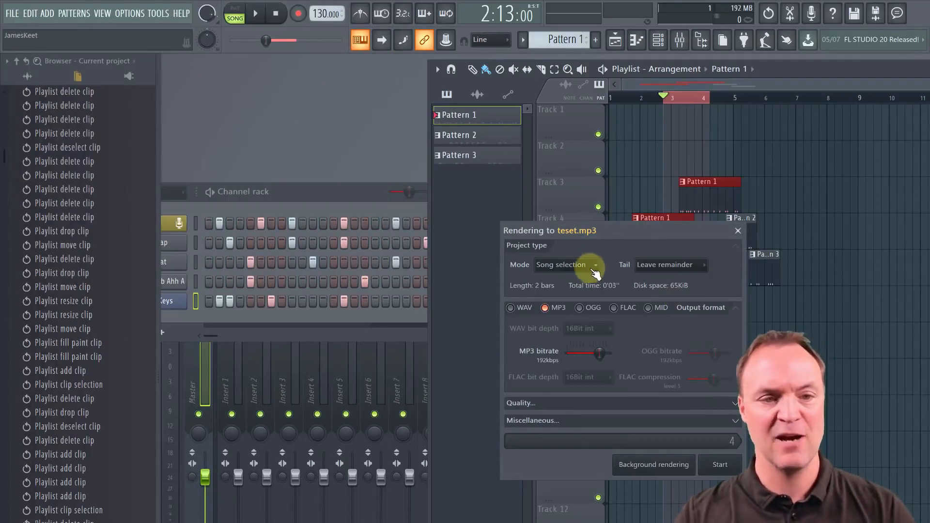
{"action": "left_click", "coordinate": [595, 272]}
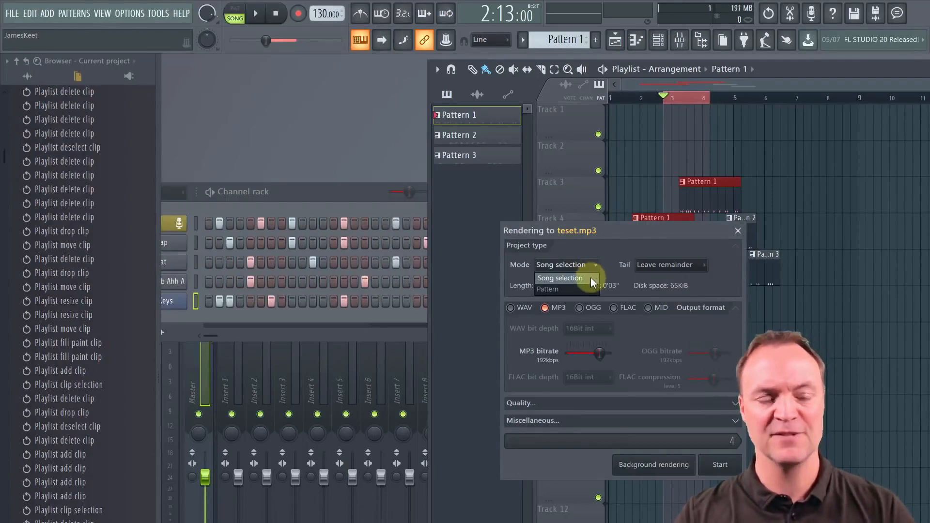
{"action": "left_click", "coordinate": [592, 280]}
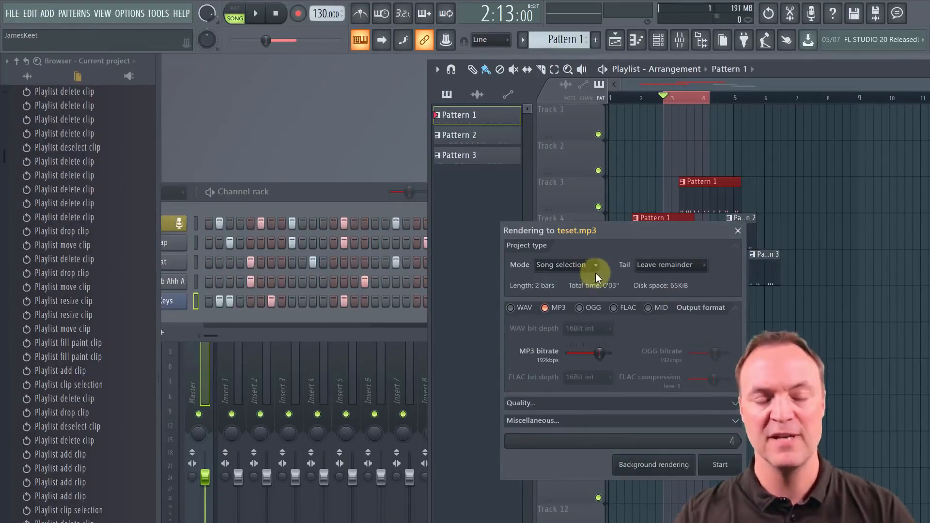